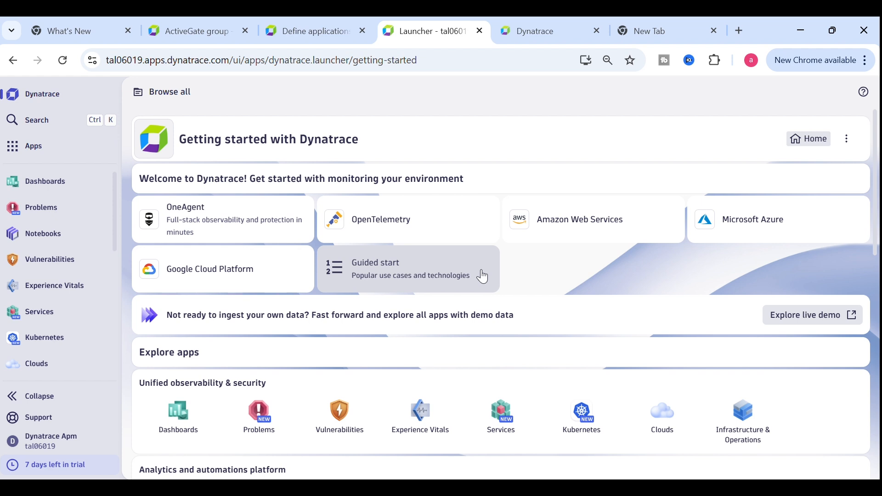
Search 'settin' and open Settings Classic on the Problem alerting profiles page
left_click(43, 122)
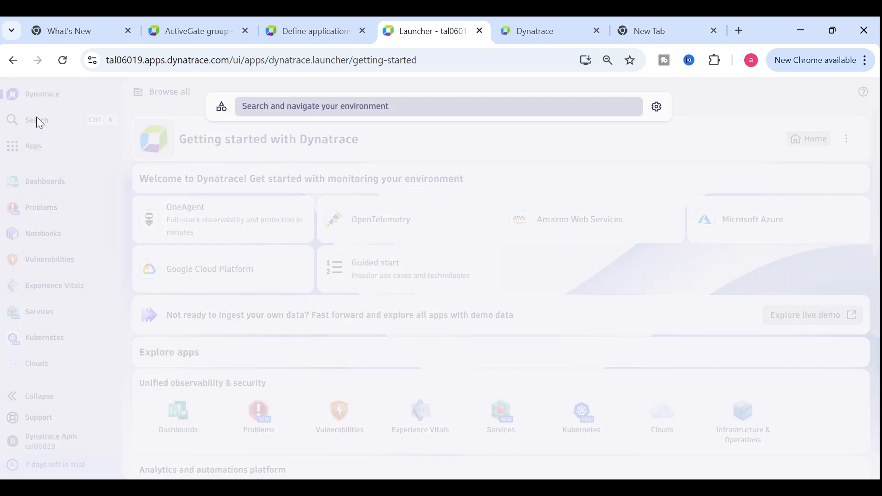
type("sett")
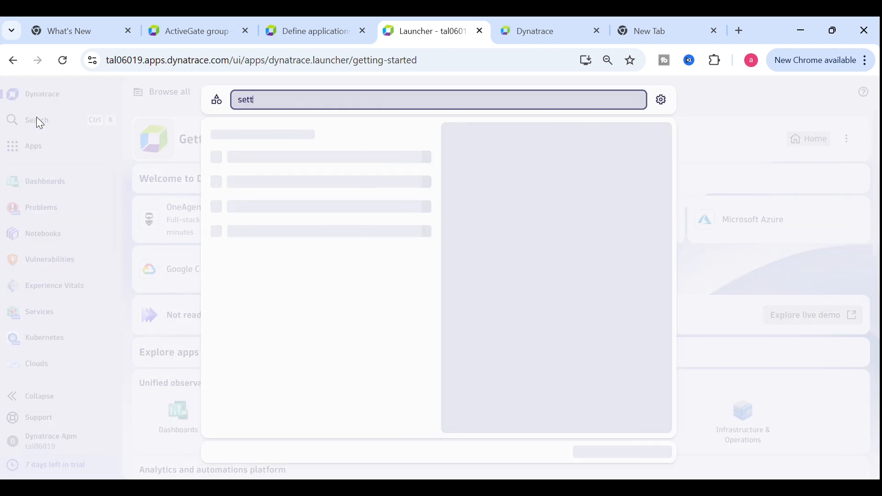
type("in")
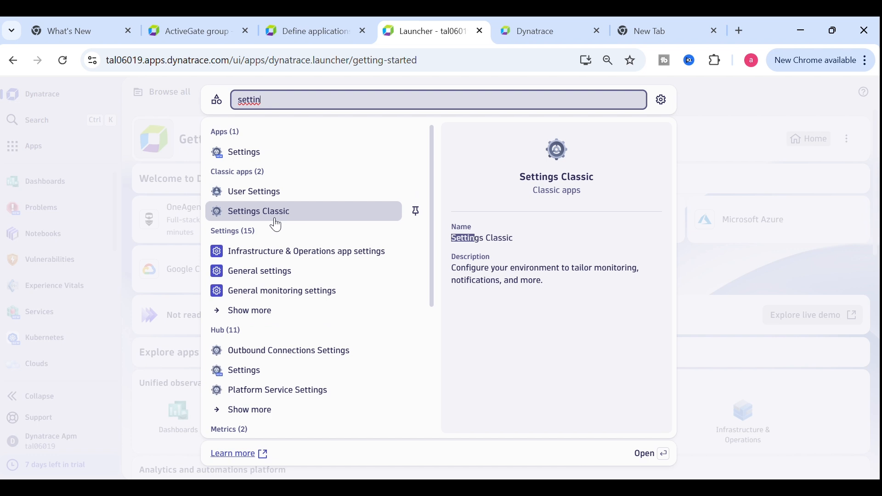
left_click(276, 224)
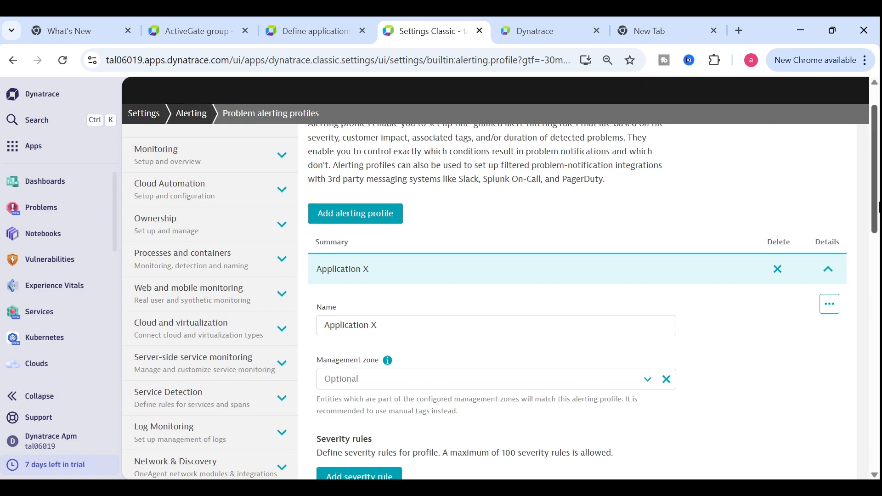
Delete the Application X alerting profile after discarding a first attempt, and save
left_click_drag(877, 185, 872, 292)
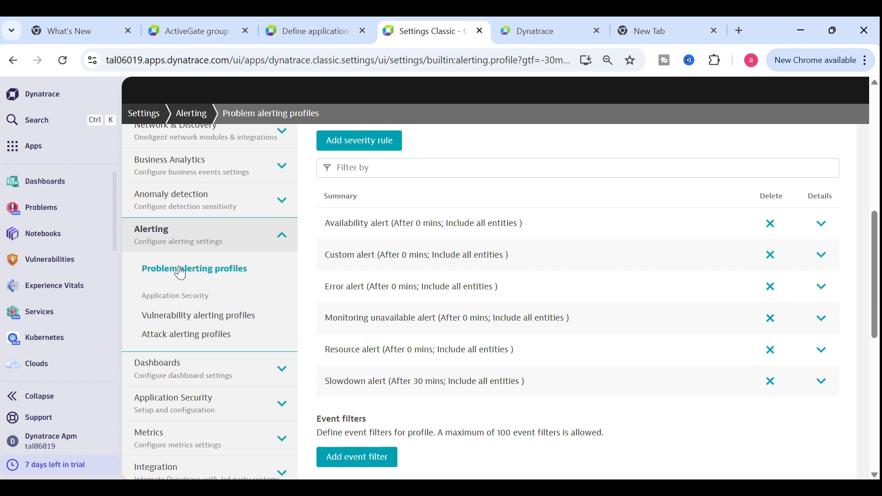
left_click_drag(875, 229, 875, 144)
left_click(785, 200)
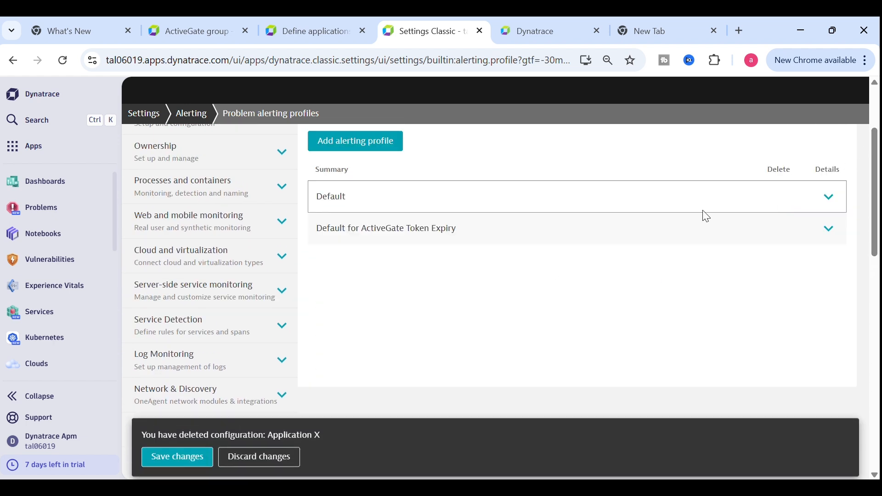
left_click(245, 455)
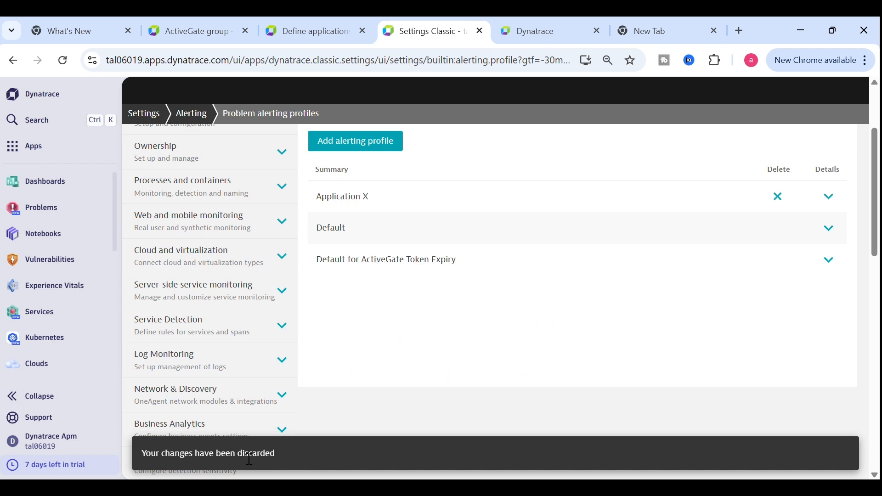
left_click(783, 199)
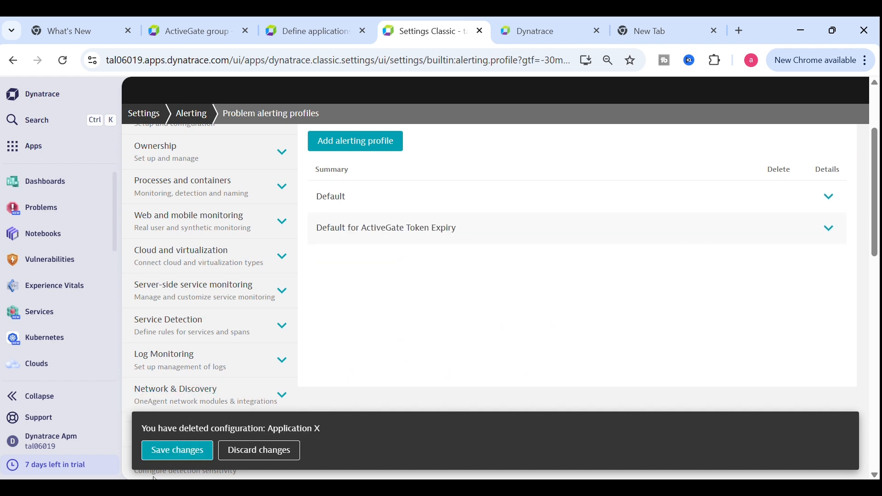
left_click(192, 451)
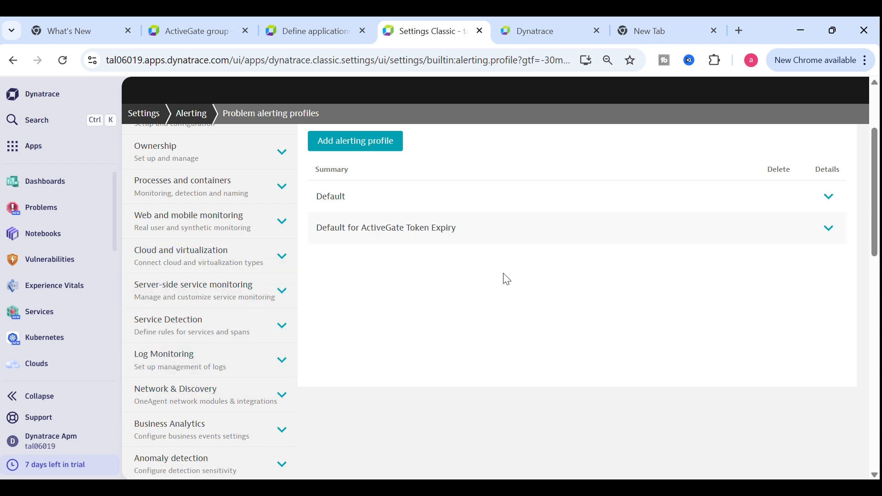
Add an alerting profile named 'Application X' scoped to the Application X management zone
left_click(368, 146)
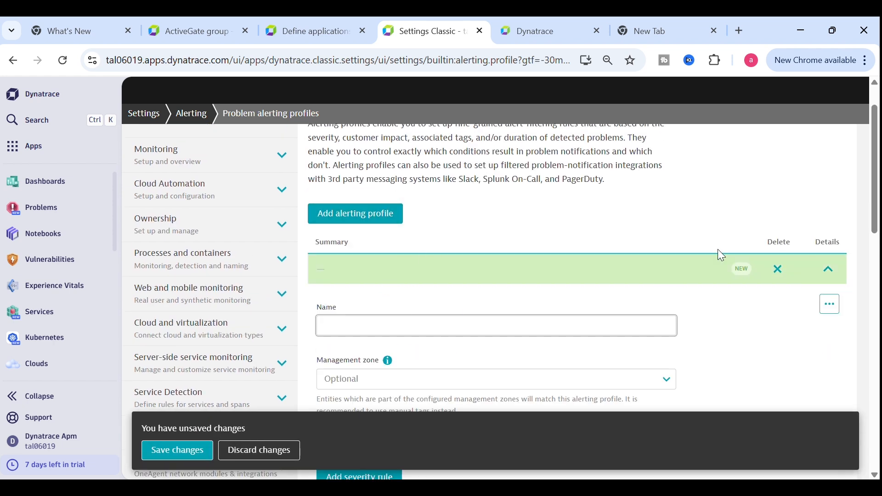
left_click_drag(876, 136, 876, 169)
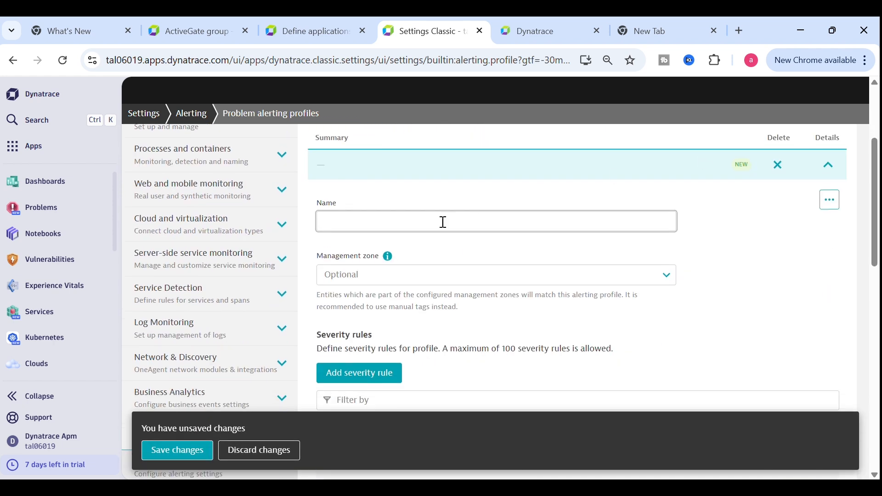
type("Application X")
left_click(381, 285)
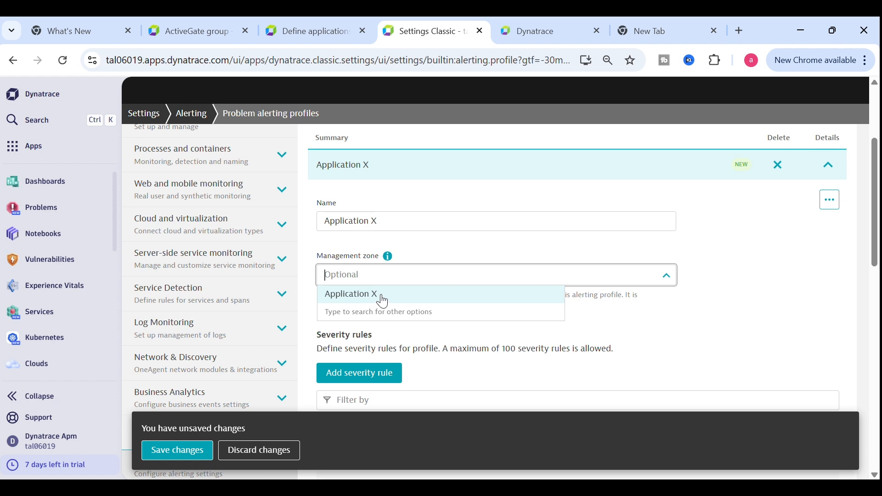
left_click(380, 301)
Change the Resource alert's problem send delay from 30 to 0 minutes and save
scroll(868, 276, "down", 5)
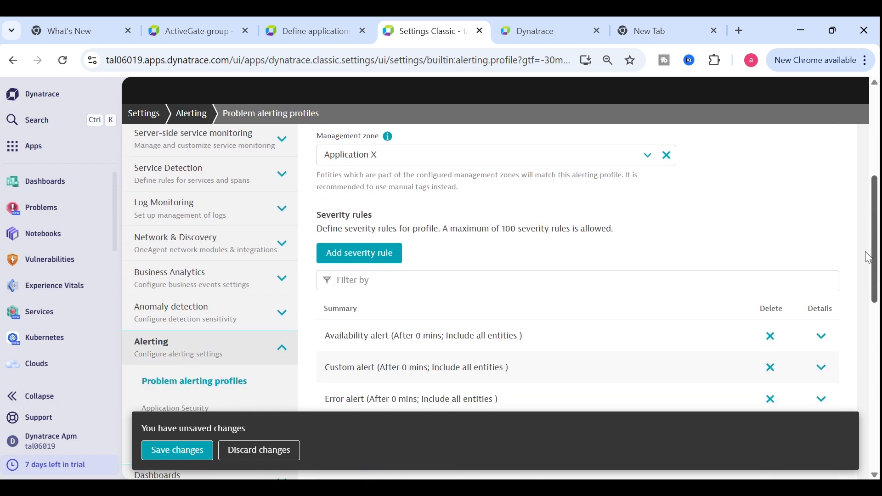
scroll(865, 278, "down", 2)
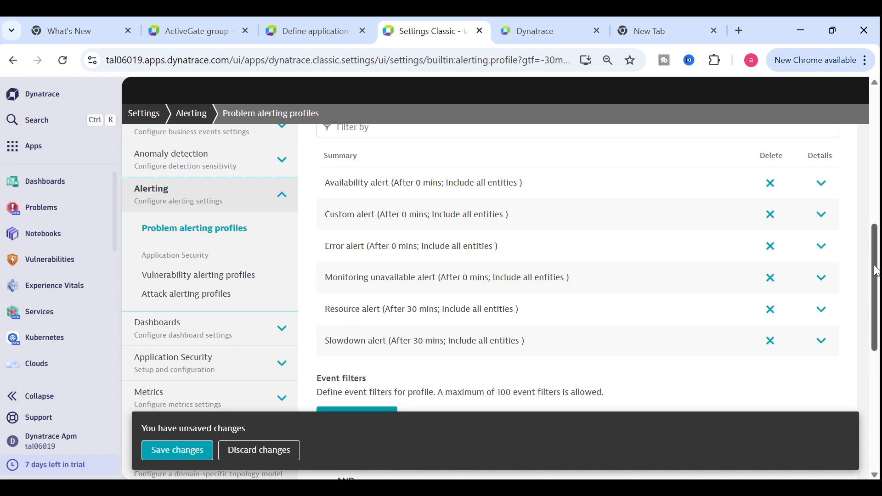
left_click_drag(874, 269, 874, 292)
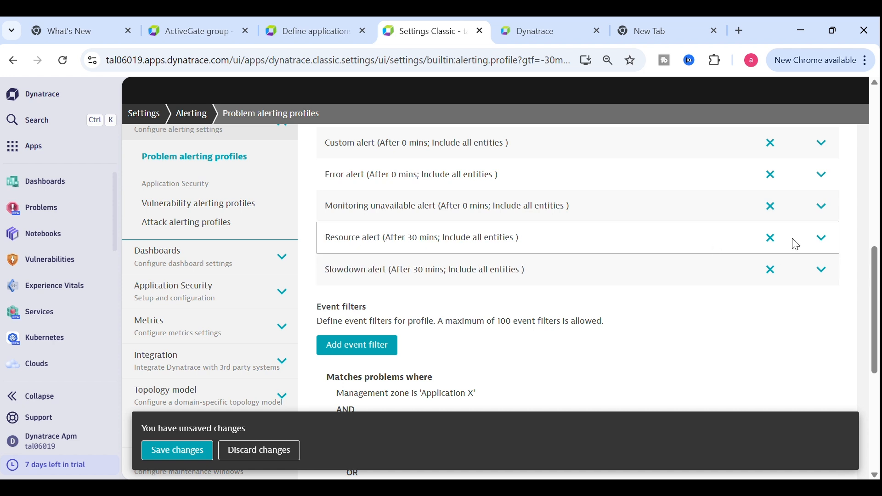
left_click(823, 238)
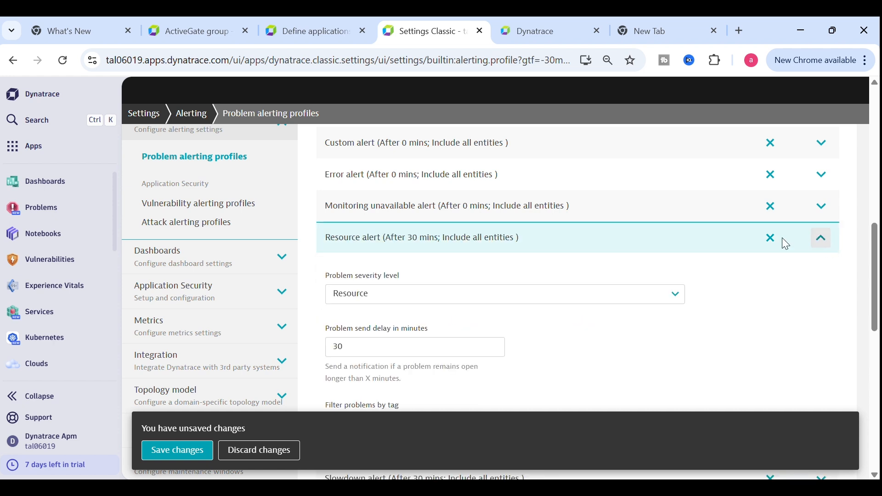
left_click_drag(356, 356, 303, 352)
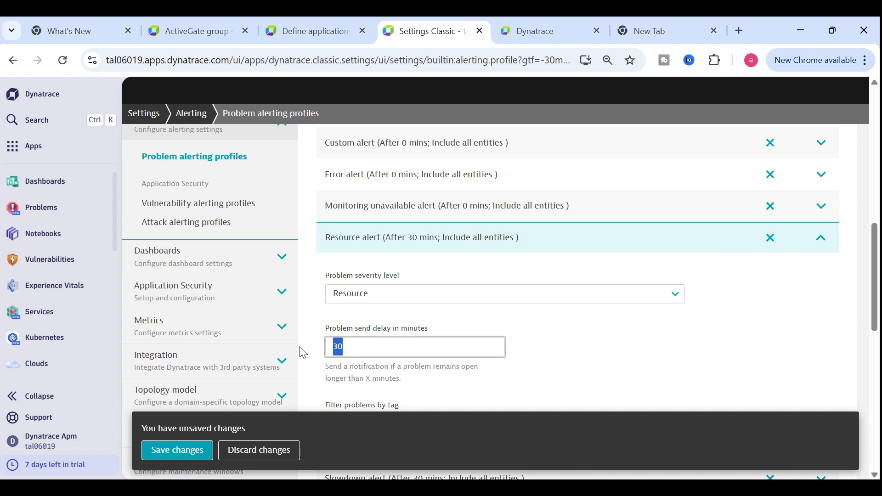
left_click(360, 359)
left_click_drag(354, 357, 322, 349)
type("0")
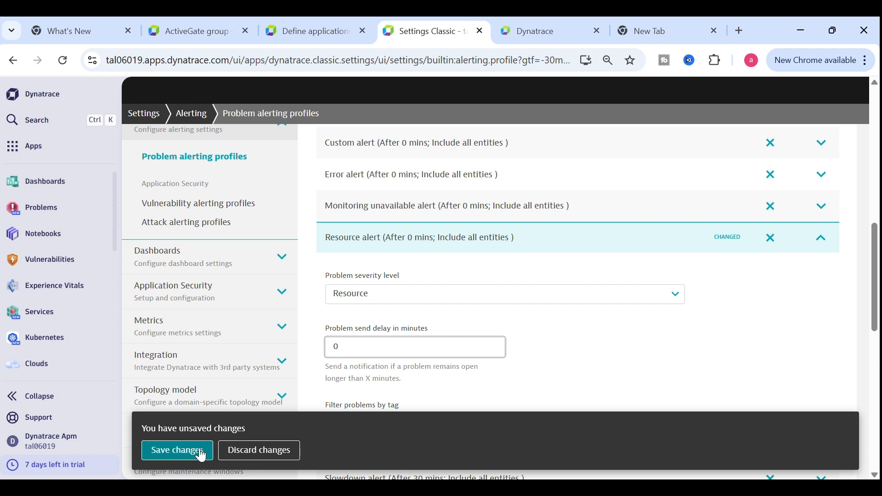
left_click(200, 453)
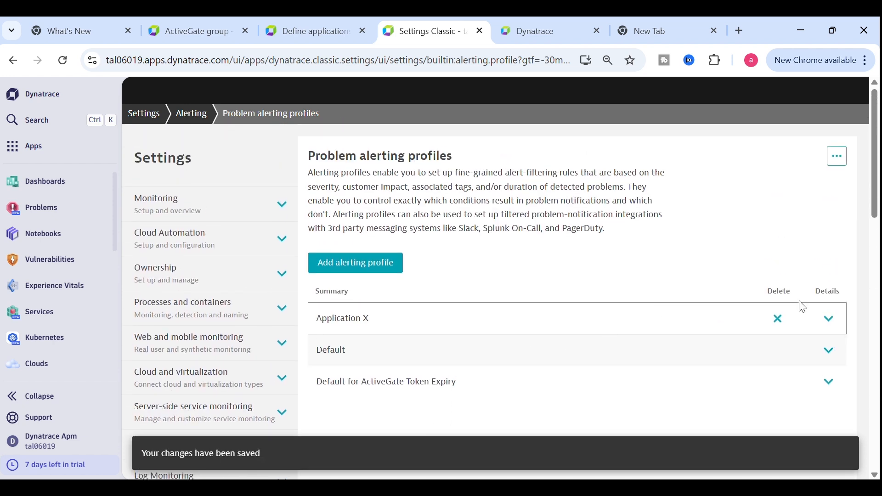
left_click(829, 317)
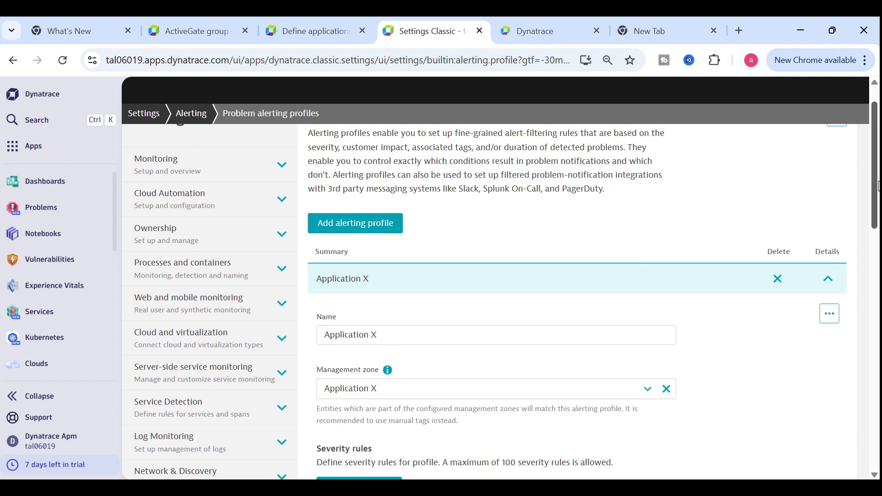
left_click_drag(878, 186, 875, 288)
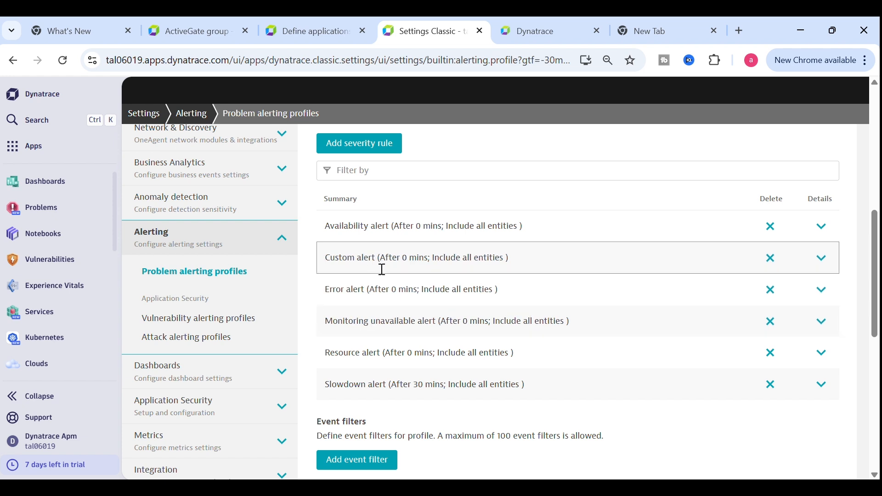
left_click_drag(874, 268, 877, 189)
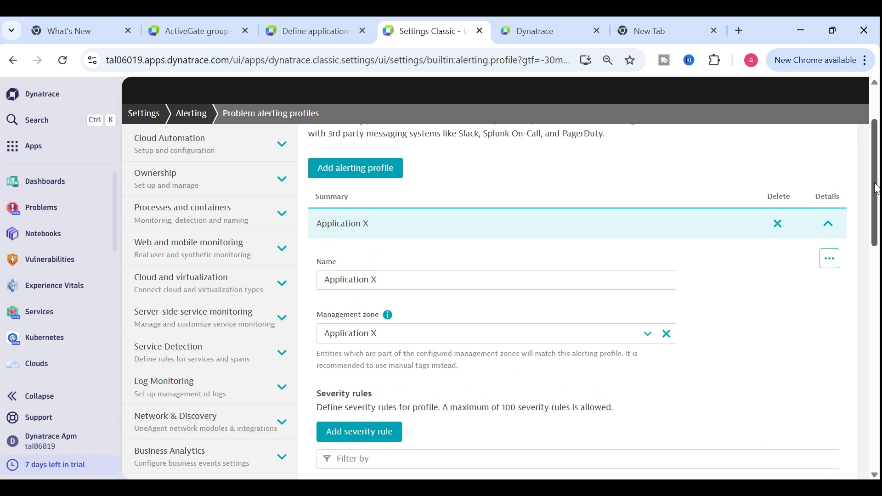
left_click(828, 223)
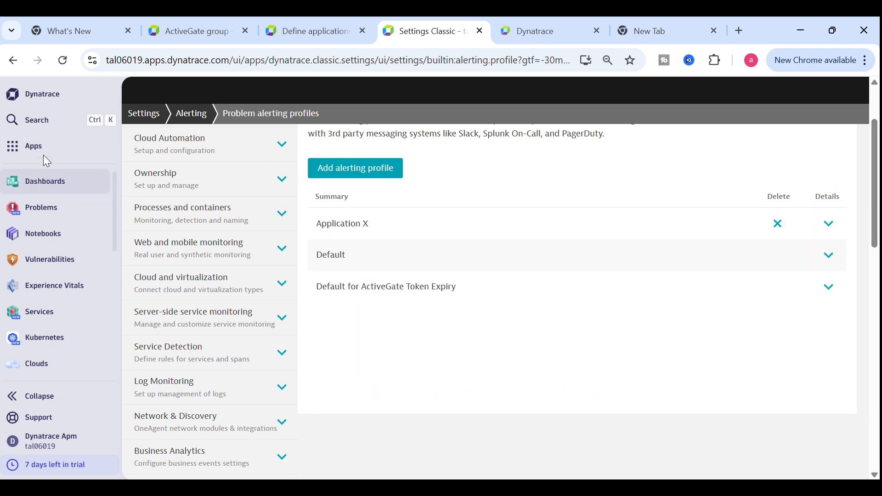
Search 'hos' and open Hosts Classic showing host AK.localdomain
left_click(90, 122)
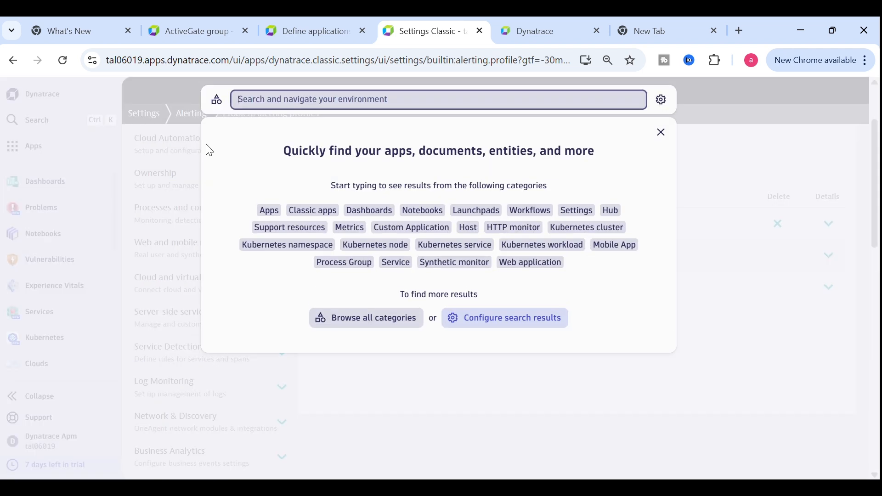
type("hos")
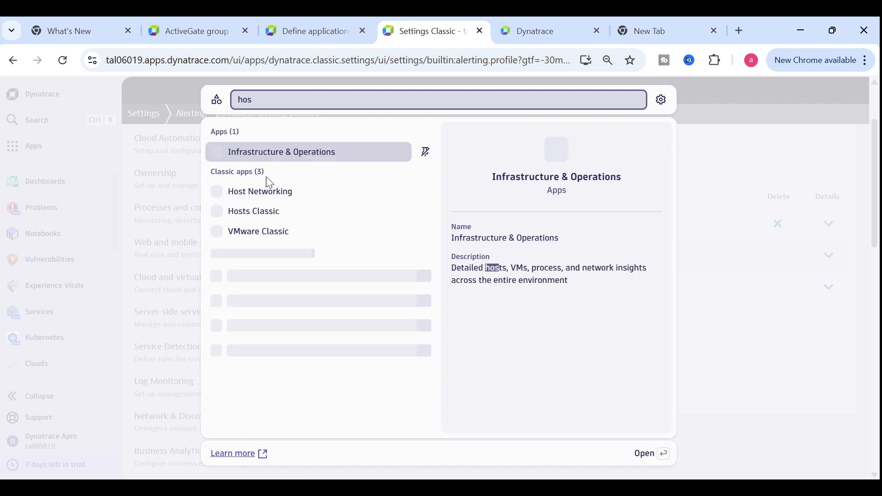
left_click(250, 211)
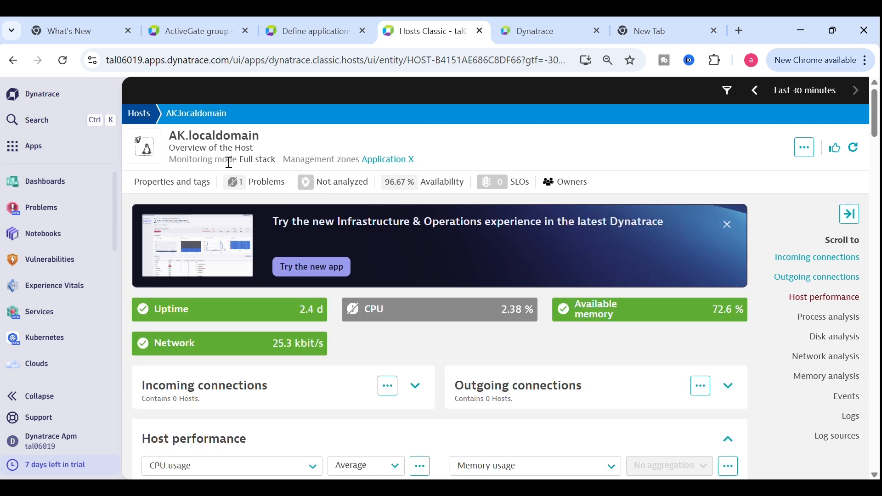
Open AK.localdomain's host settings at Anomaly detection > Infrastructure
left_click(804, 148)
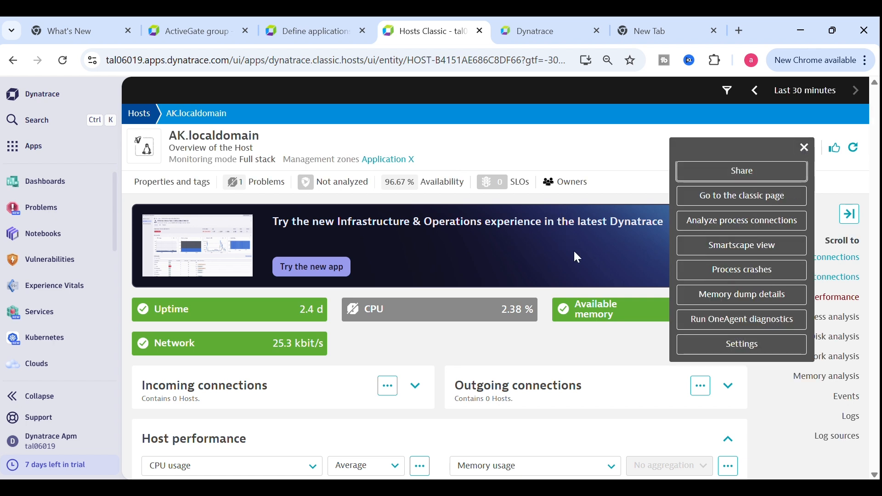
left_click(703, 345)
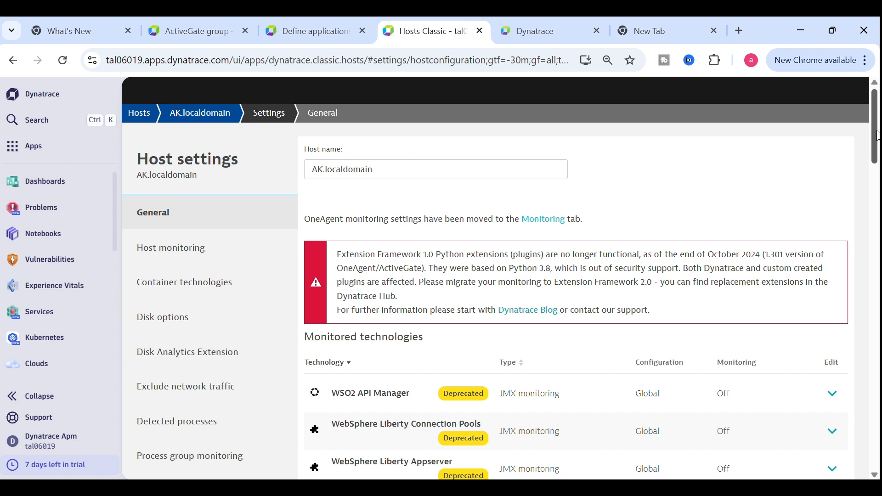
left_click_drag(877, 135, 878, 198)
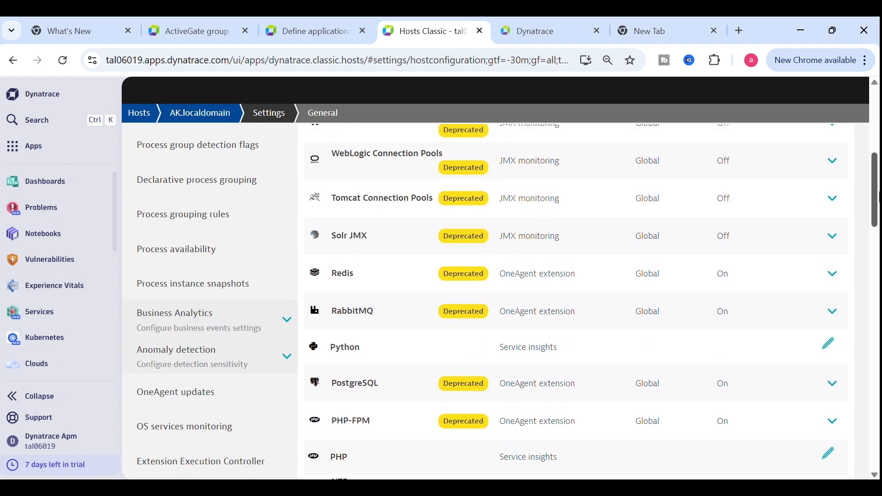
left_click(217, 363)
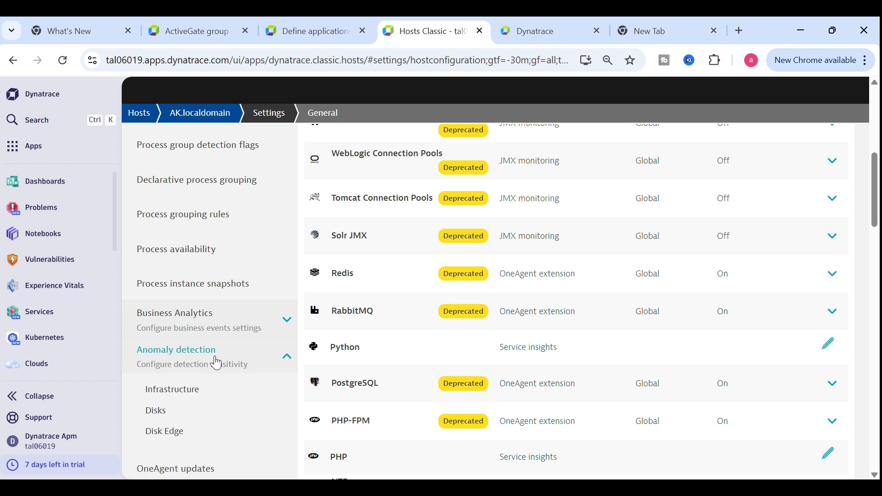
left_click(195, 394)
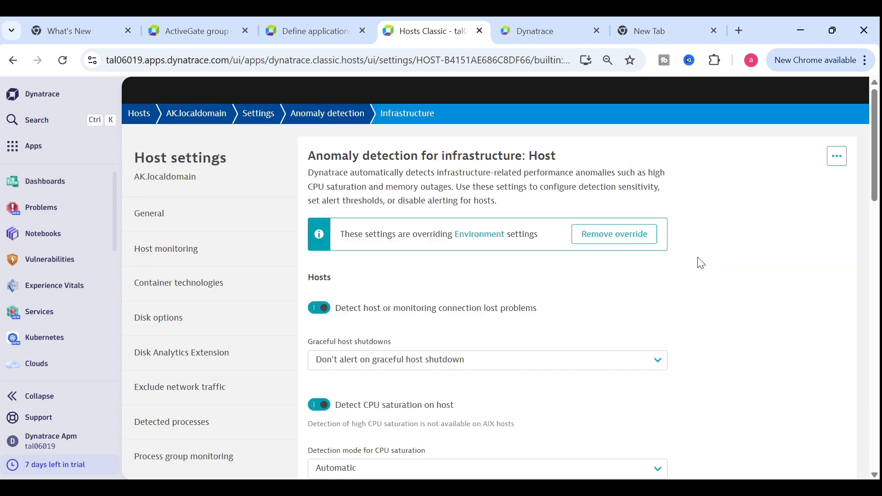
Switch CPU saturation detection to custom settings with a 1% threshold, save, and return to the host
left_click_drag(878, 179, 877, 230)
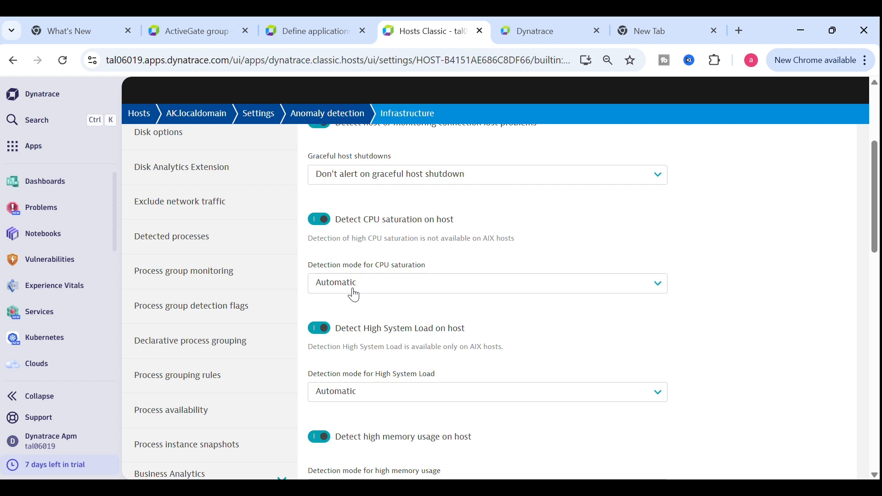
left_click(354, 295)
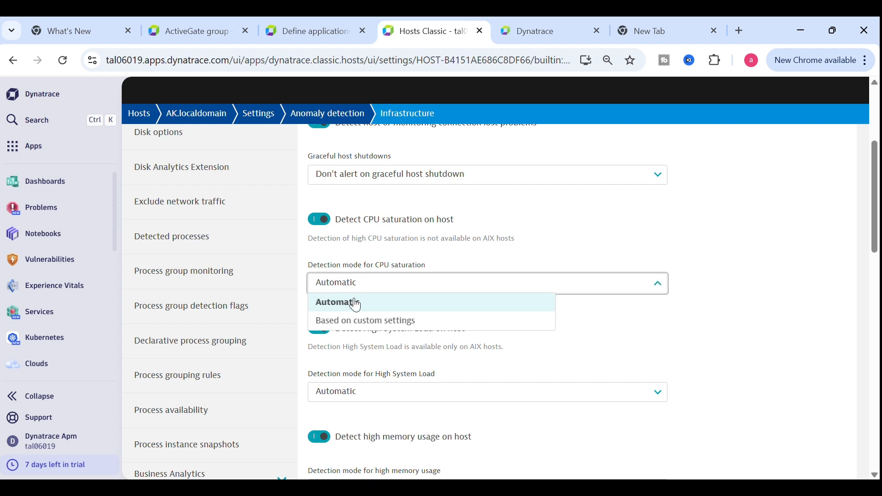
left_click(357, 321)
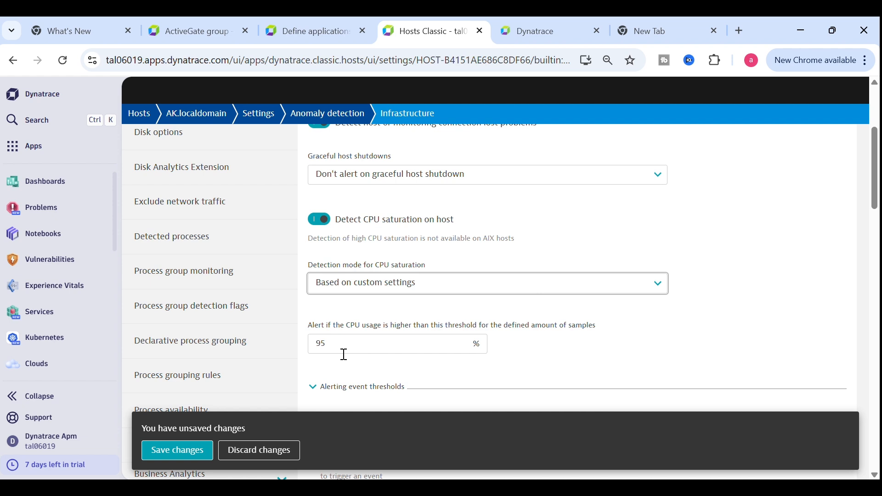
left_click_drag(344, 354, 312, 344)
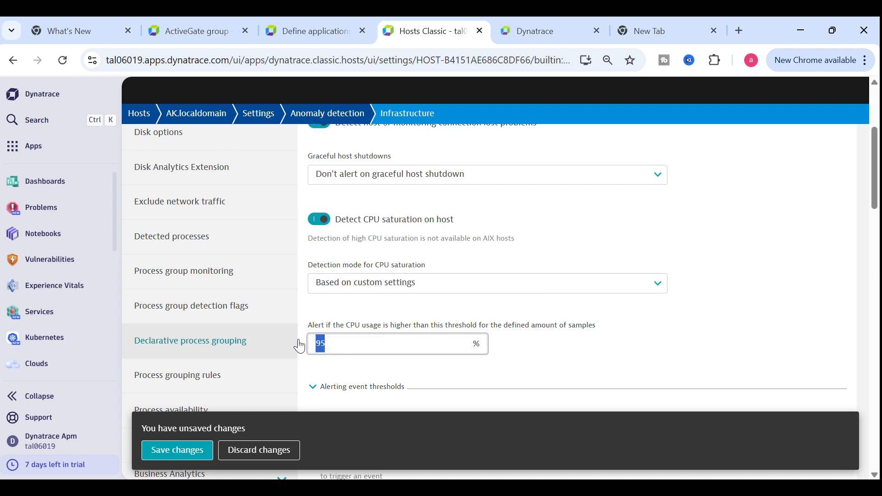
type("8")
key("BackSpace")
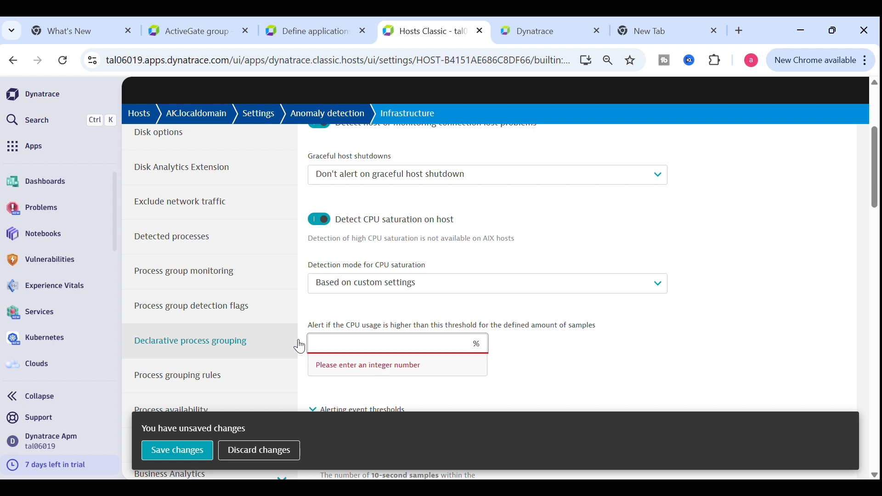
type("1")
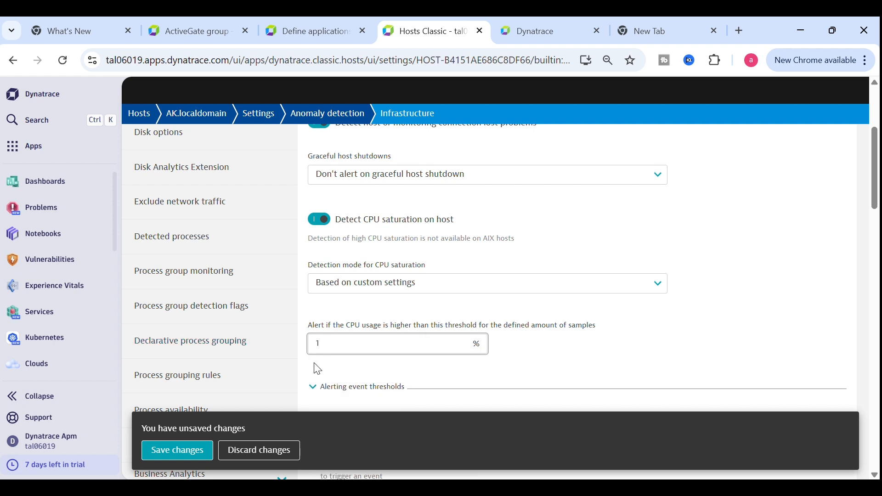
left_click(192, 456)
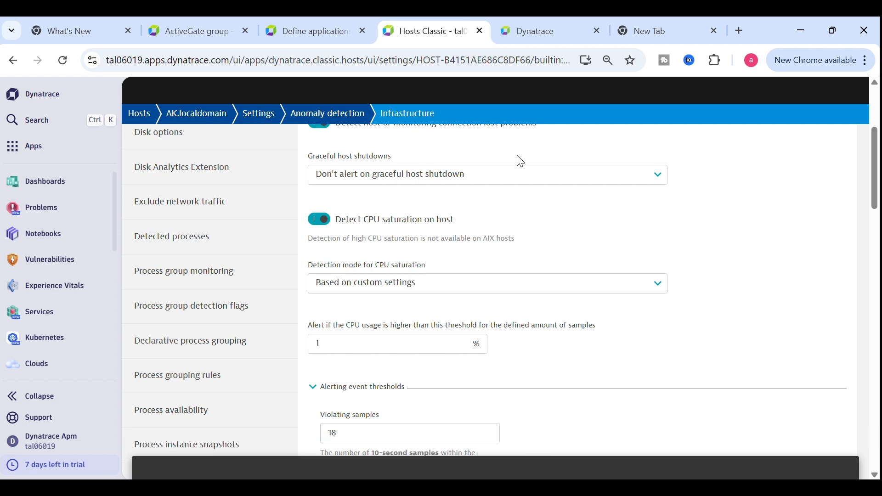
left_click(196, 113)
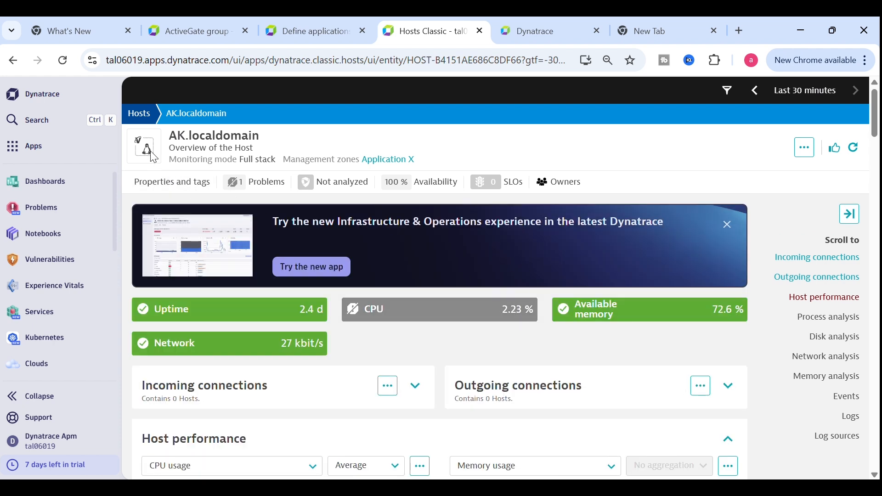
Search 'set' and open Settings Classic at Integration > Problem notifications
left_click(39, 122)
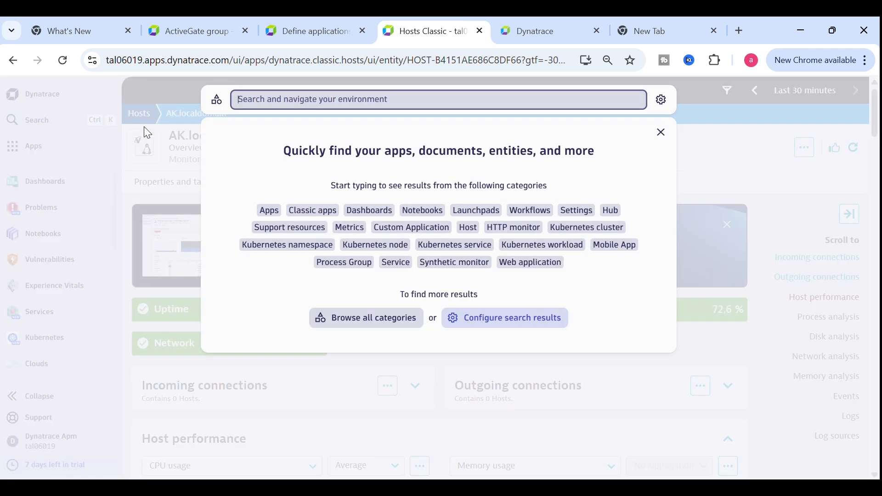
type("see")
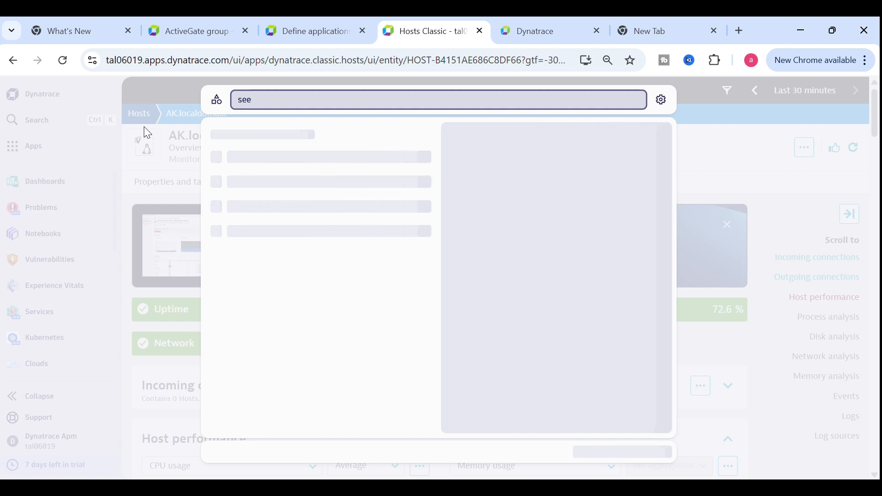
key("BackSpace")
type("t")
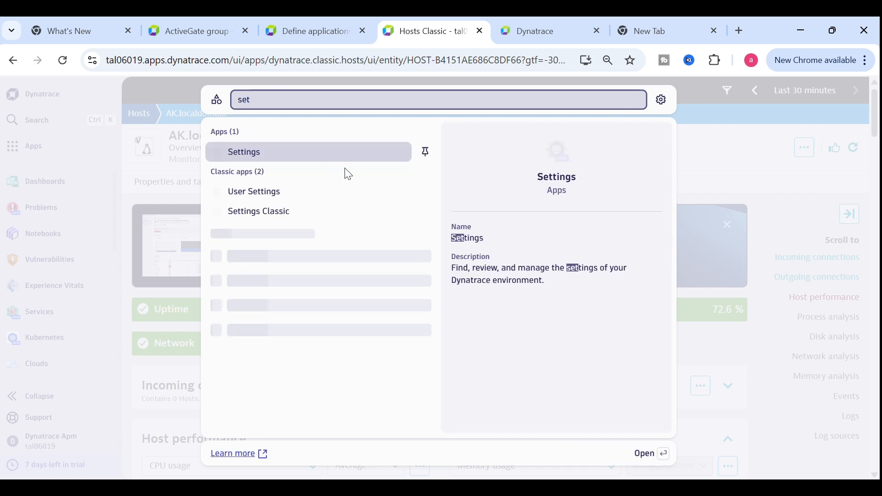
left_click(275, 212)
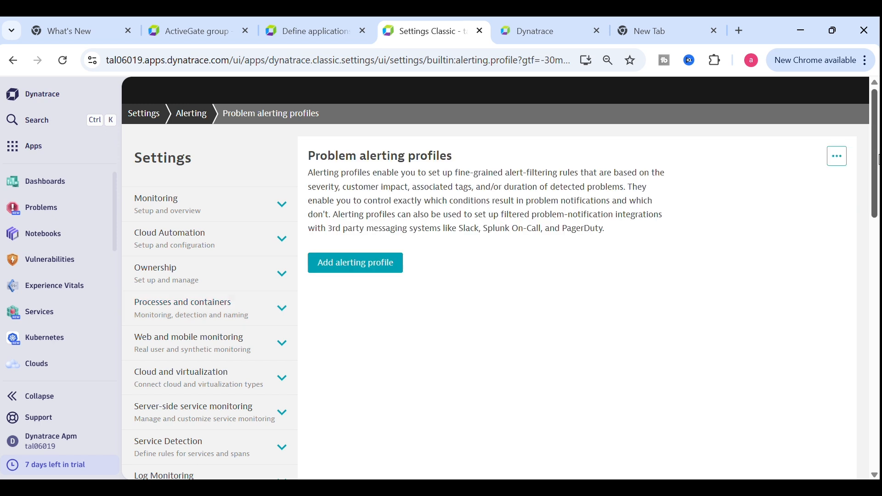
left_click_drag(874, 154, 857, 365)
left_click(236, 181)
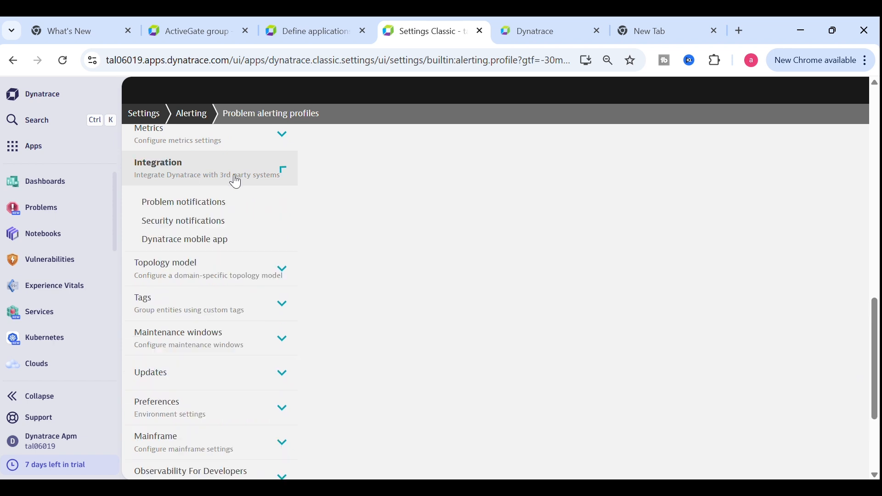
left_click(182, 203)
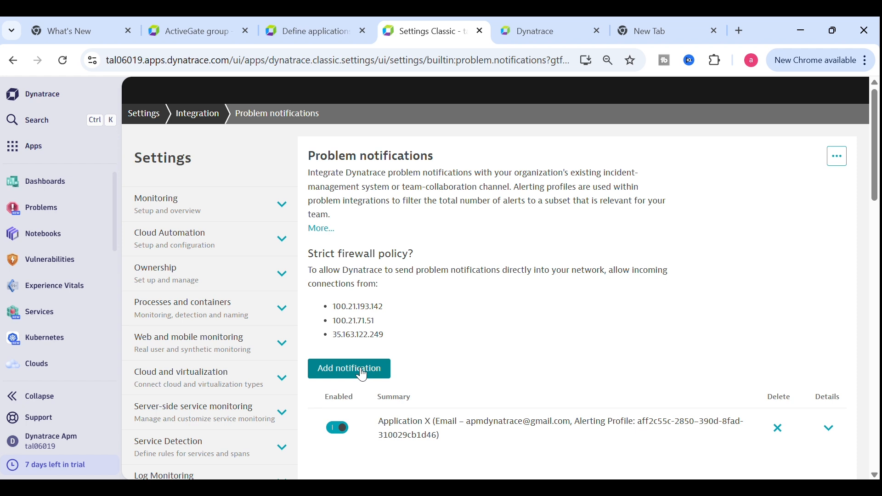
Start a new problem notification of type Email
left_click(362, 374)
left_click_drag(877, 144, 870, 230)
left_click(395, 174)
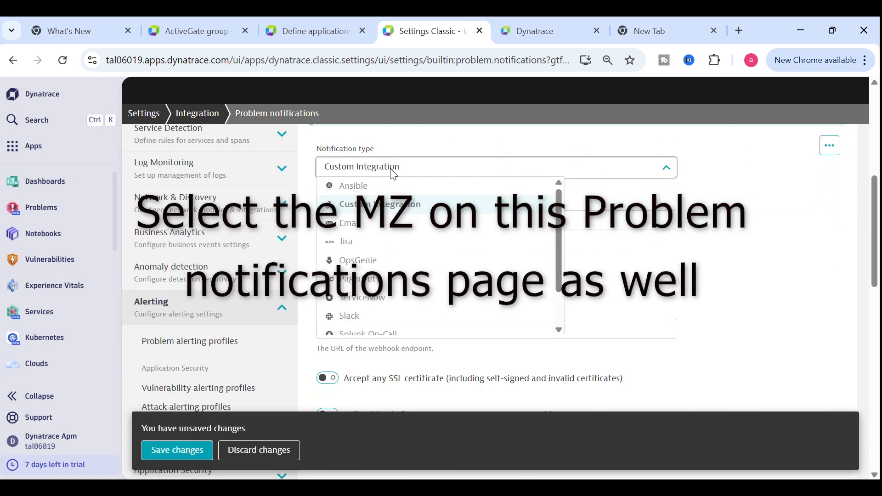
left_click(372, 227)
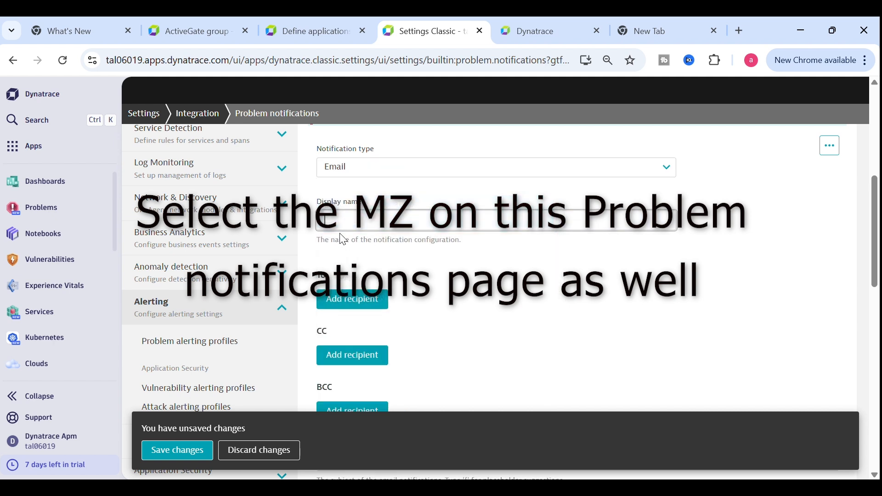
Add a To recipient row and type the recipient's e-mail address
left_click(359, 303)
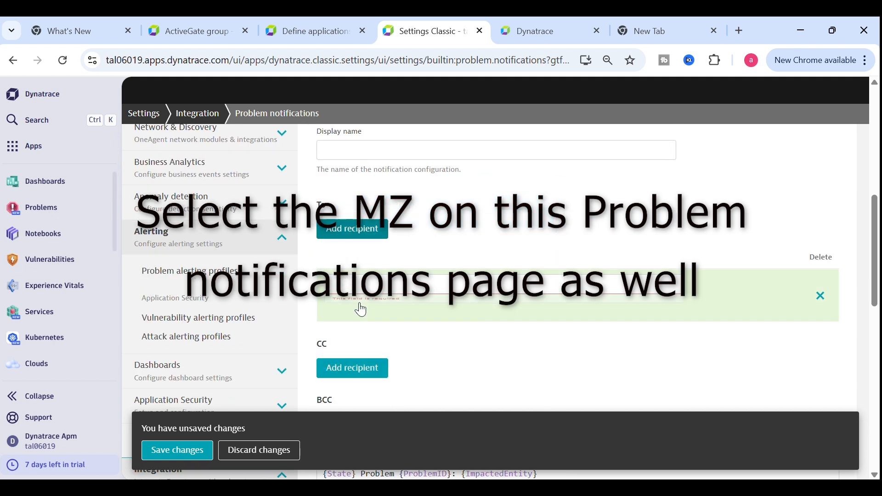
left_click(372, 270)
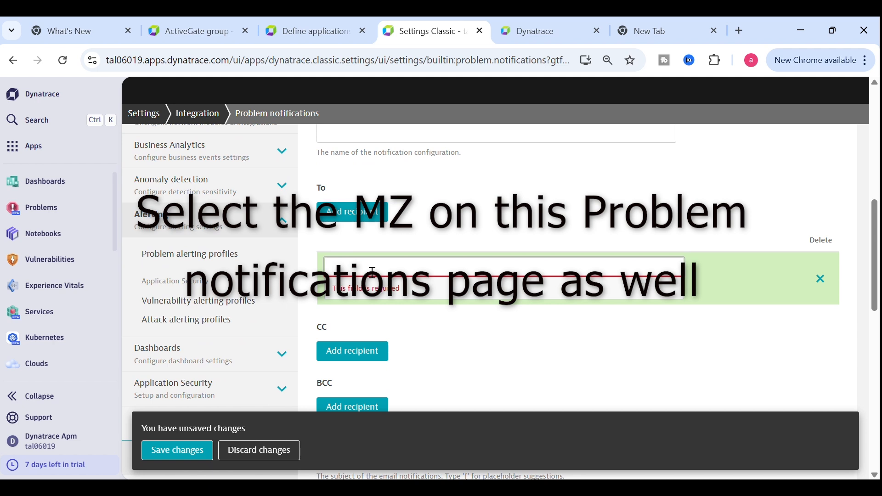
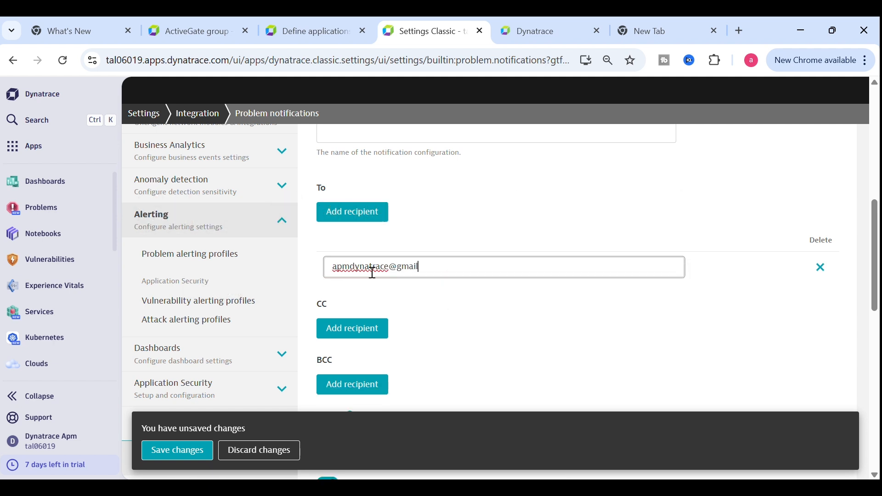
Clear the mistakenly filled display name and paste the recipient's e-mail into a new To row
left_click(173, 457)
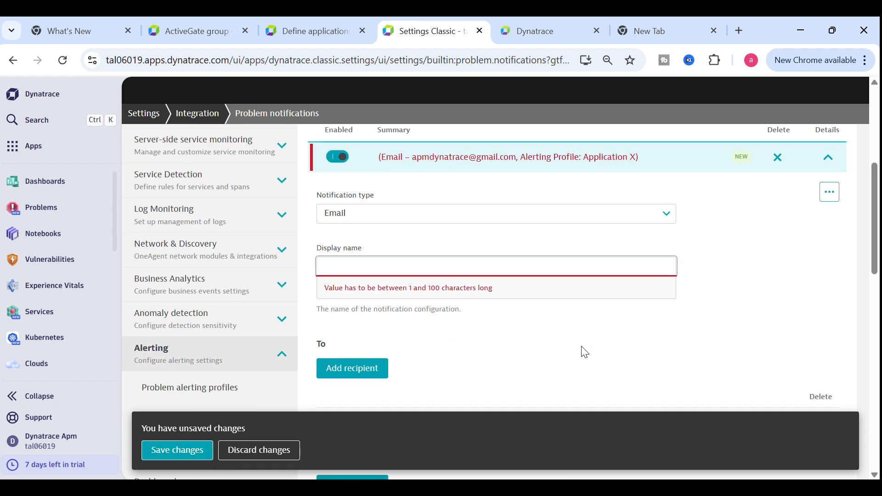
left_click(356, 273)
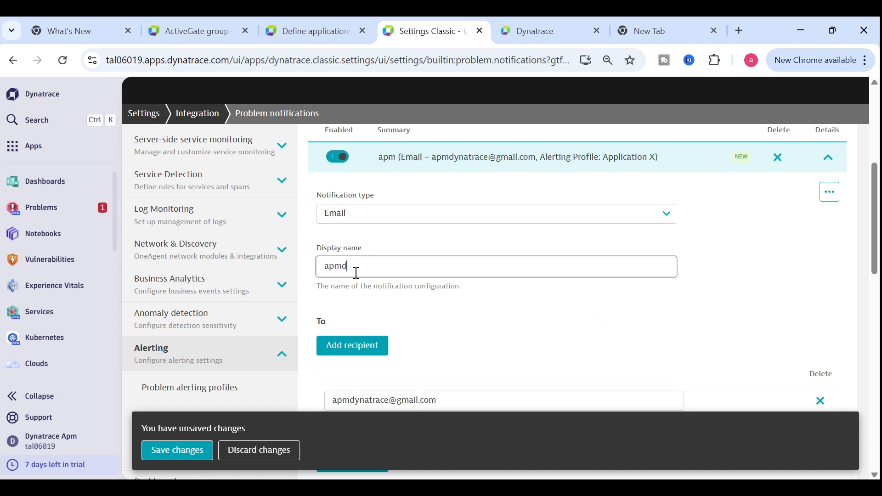
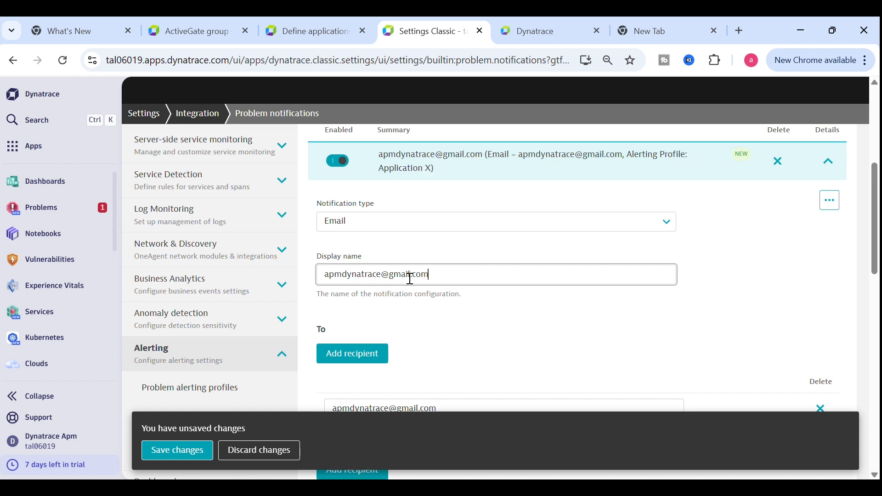
left_click_drag(448, 276, 316, 274)
key("ctrl+c")
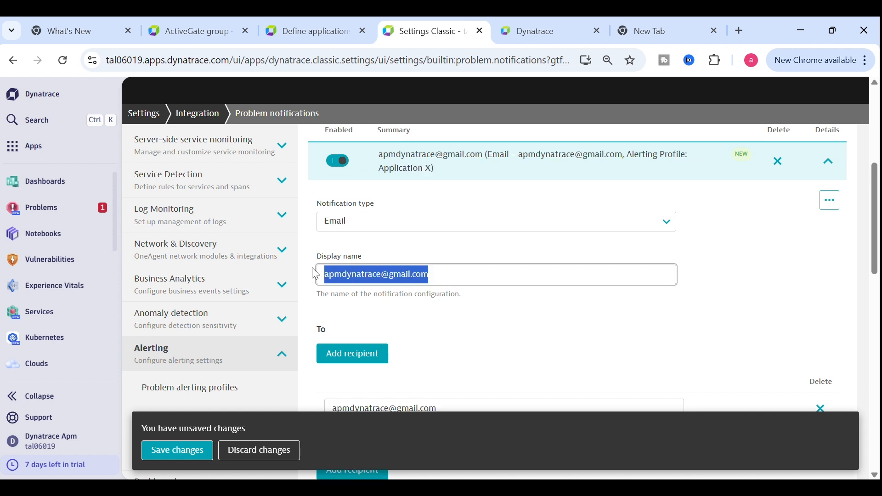
key("BackSpace")
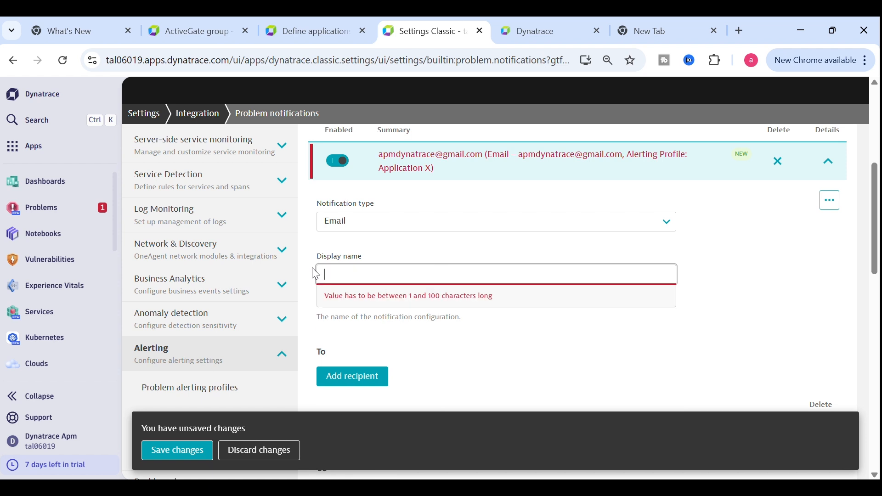
left_click(365, 369)
scroll(529, 251, "down", 1)
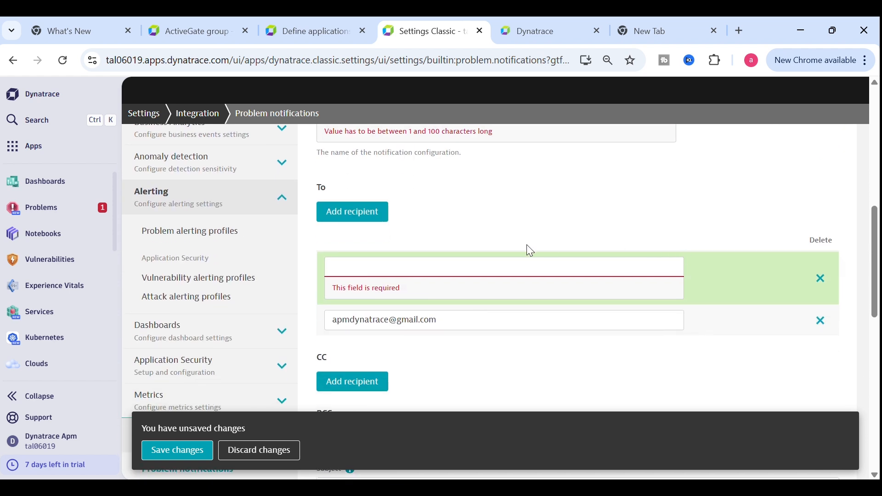
left_click(404, 276)
key("ctrl+v")
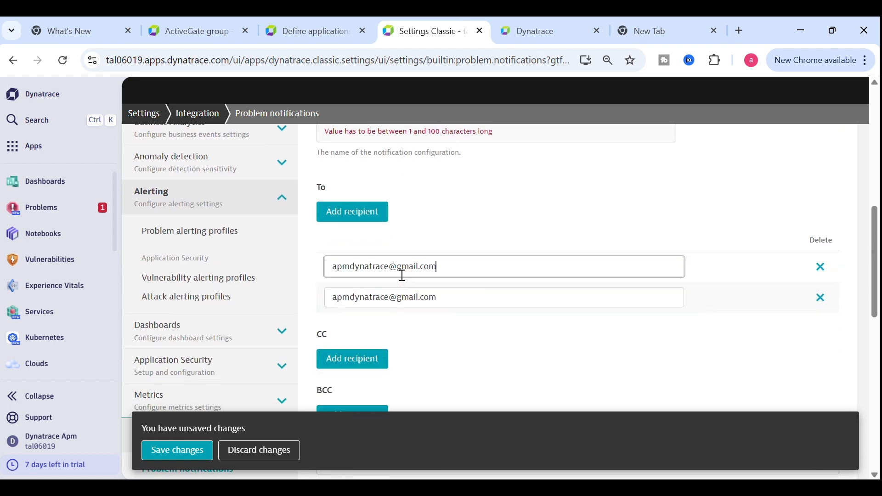
Set the display name to 'x' and save the email notification
left_click(200, 452)
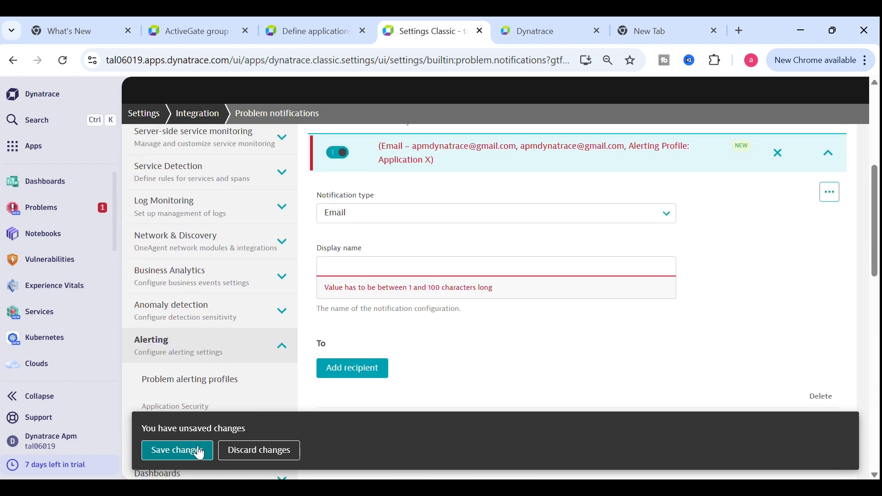
left_click(357, 276)
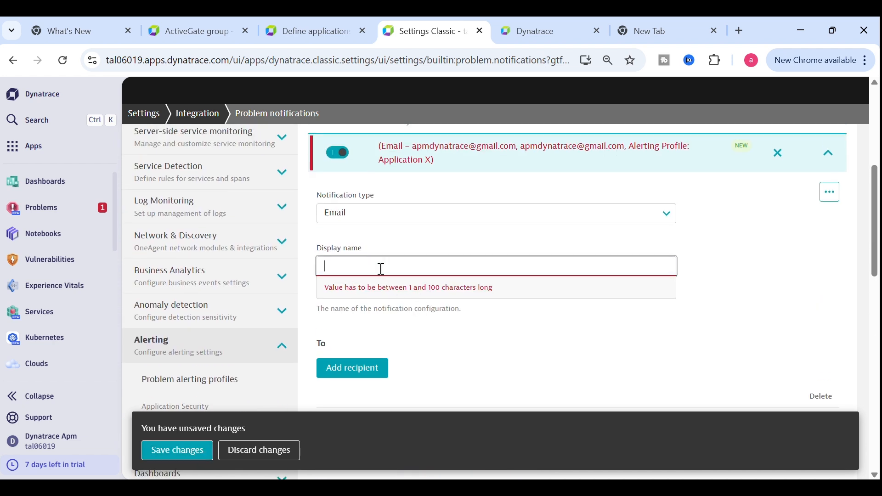
type("x")
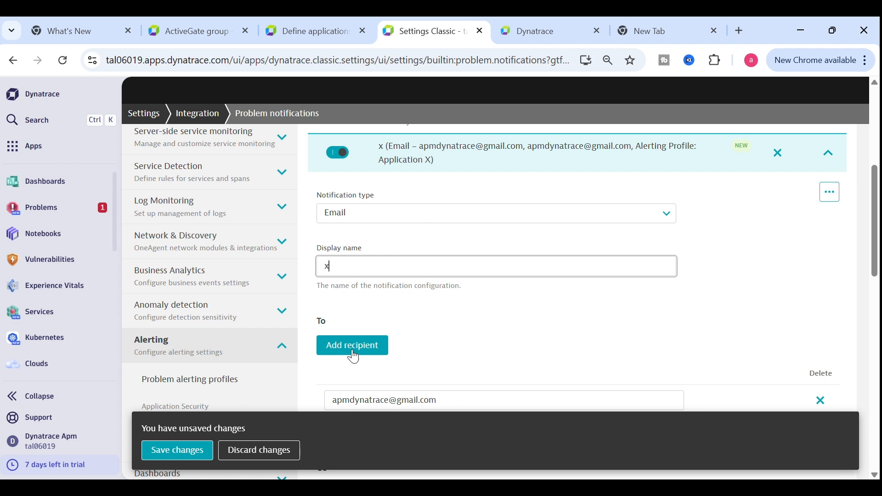
left_click(184, 451)
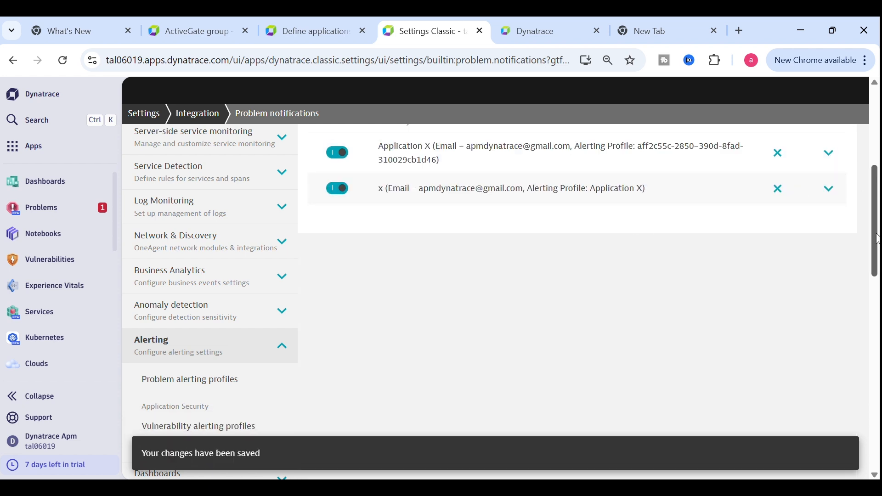
scroll(875, 239, "up", 5)
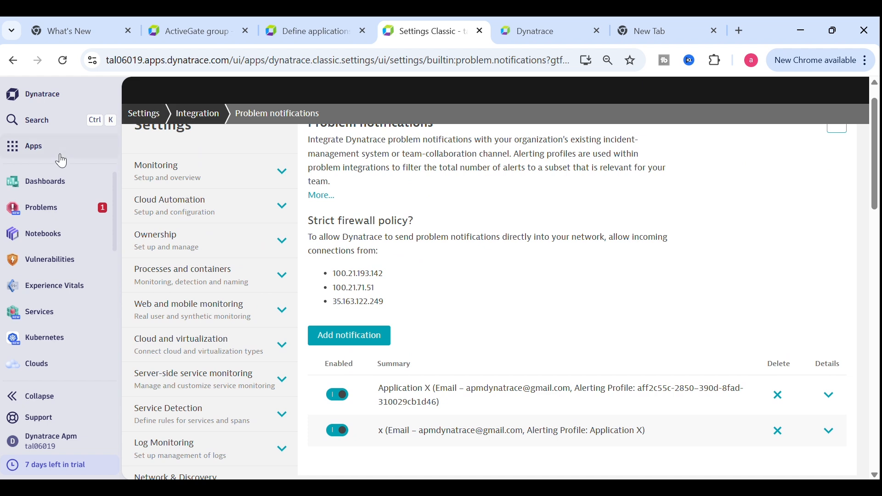
Search for 'host' and open the Hosts Classic overview for AK.localdomain
left_click(42, 122)
type("ho")
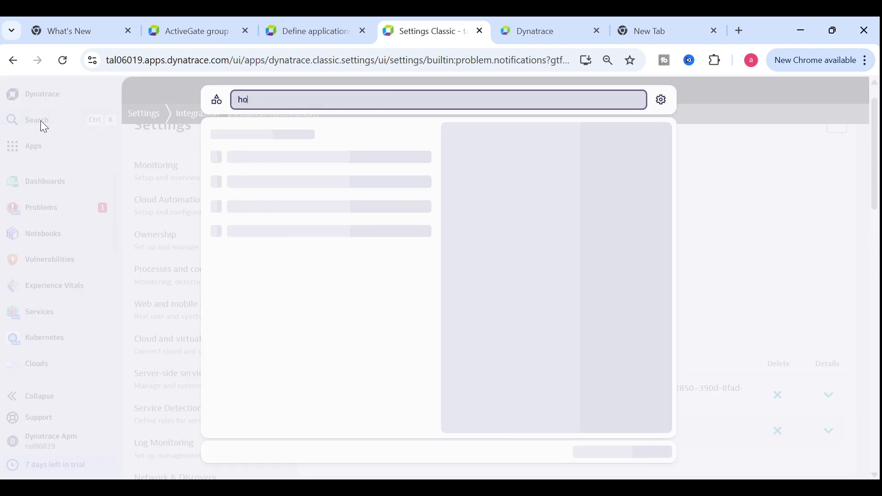
type("st")
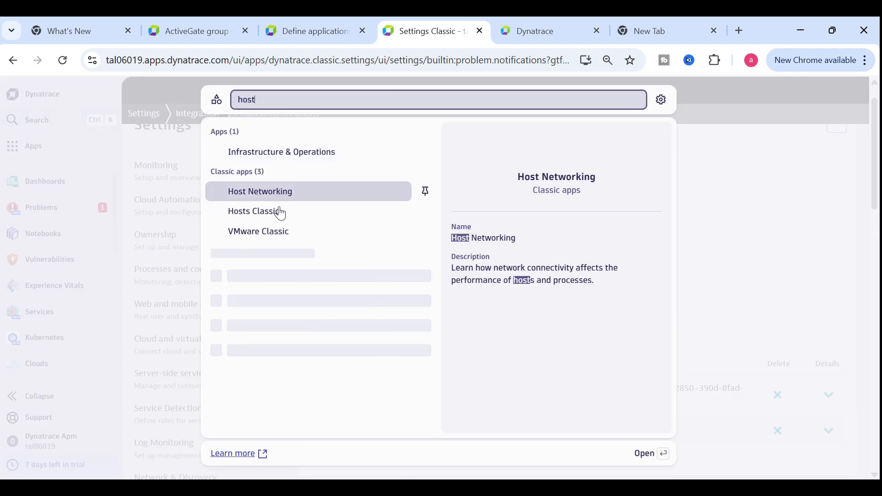
left_click(266, 220)
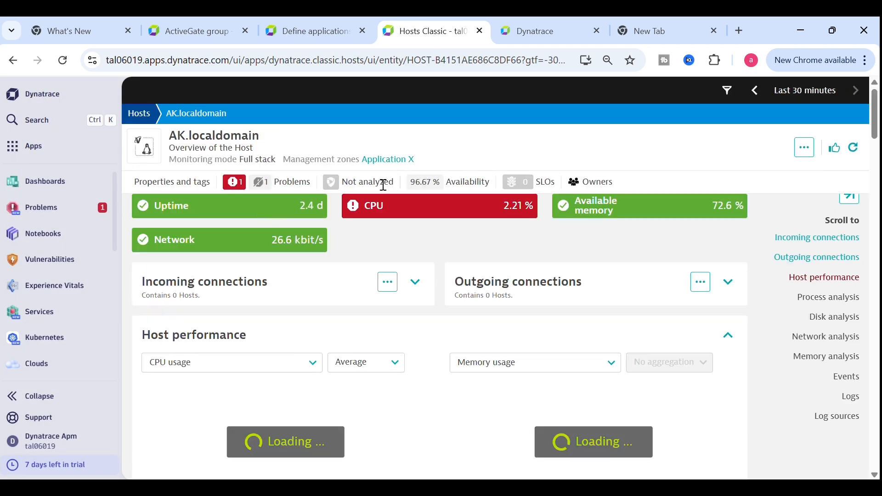
left_click(244, 187)
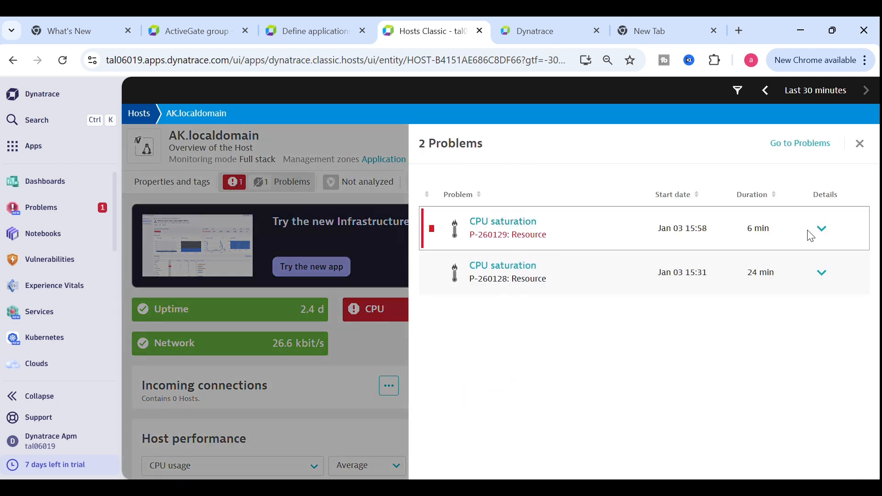
left_click(822, 229)
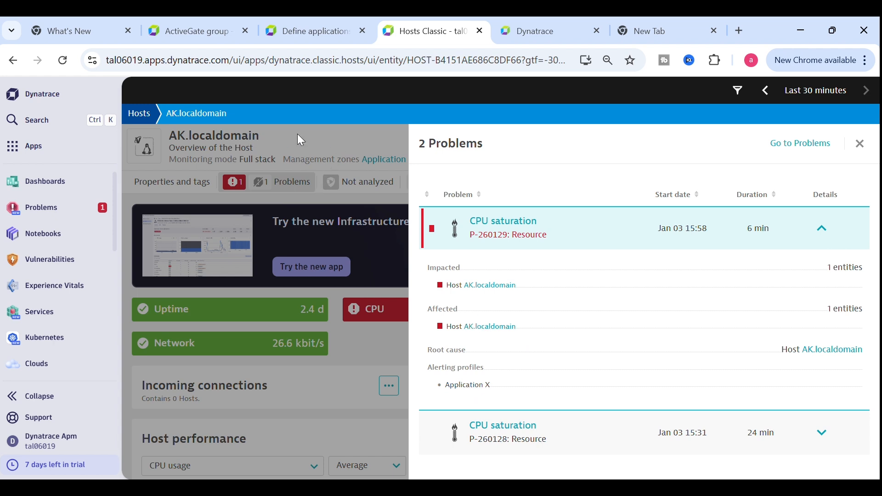
left_click(386, 146)
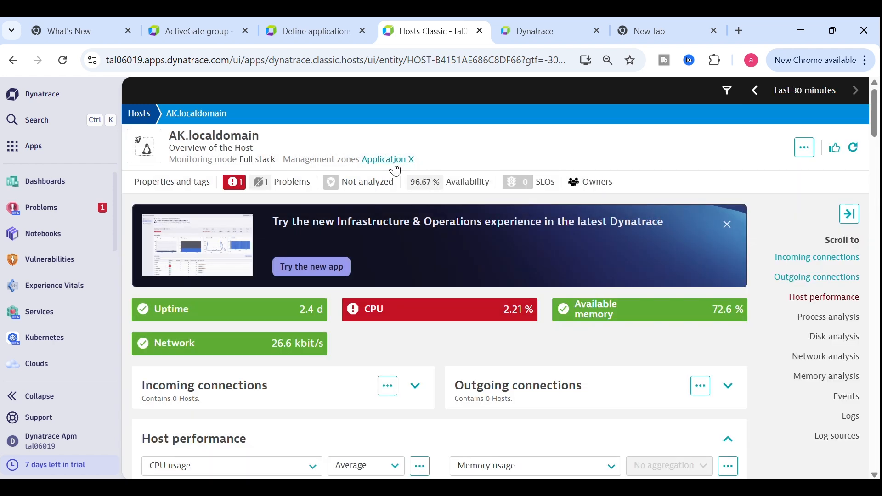
left_click(246, 190)
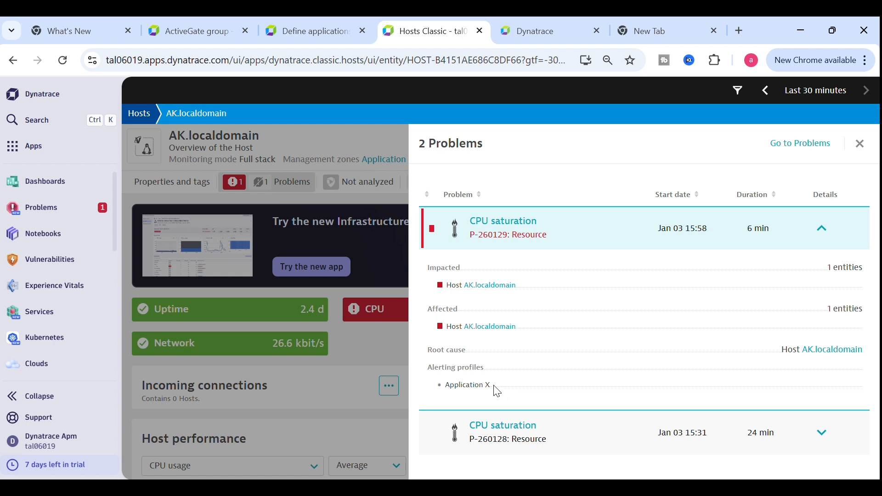
left_click_drag(498, 387, 435, 389)
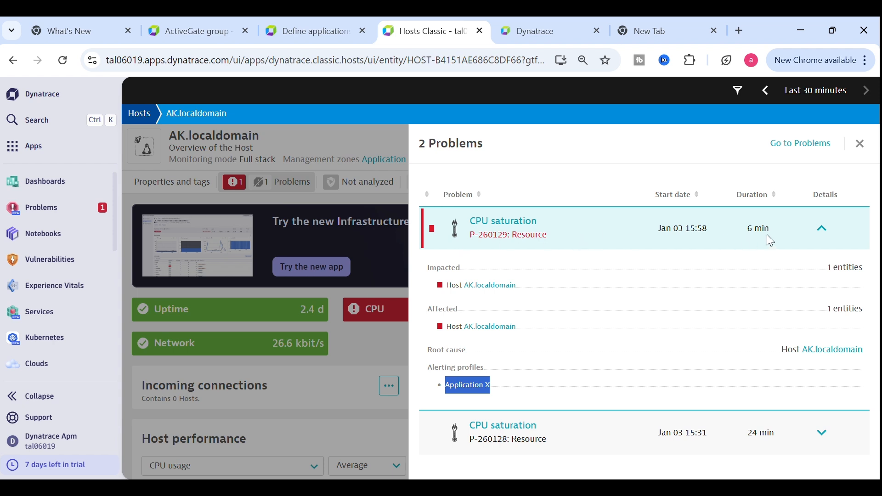
left_click(823, 228)
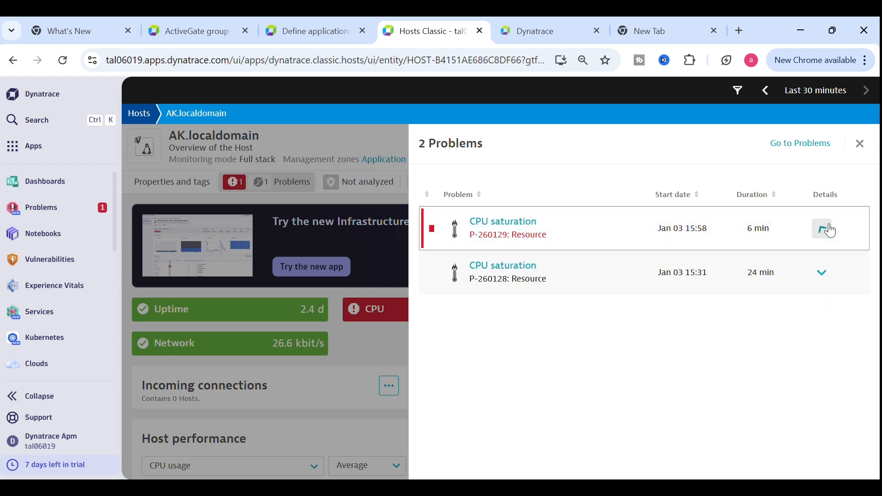
left_click(342, 150)
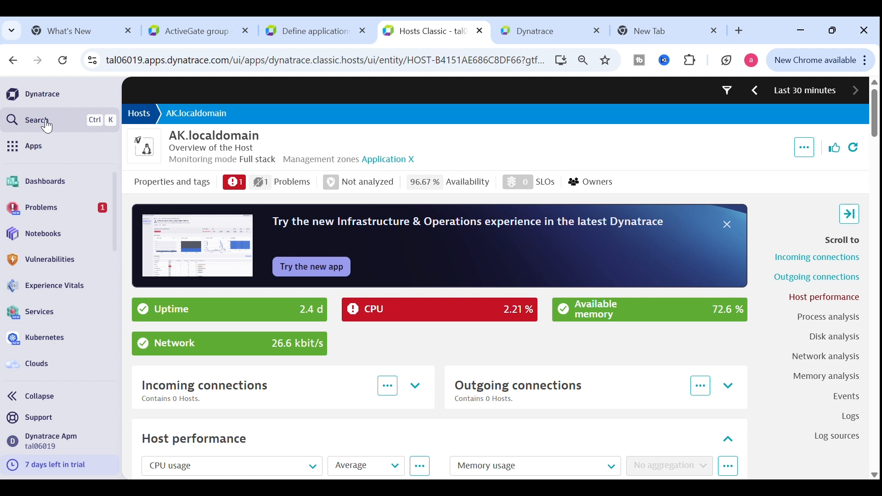
Search for 'sett' and open the Settings Classic page
left_click(45, 123)
type("se")
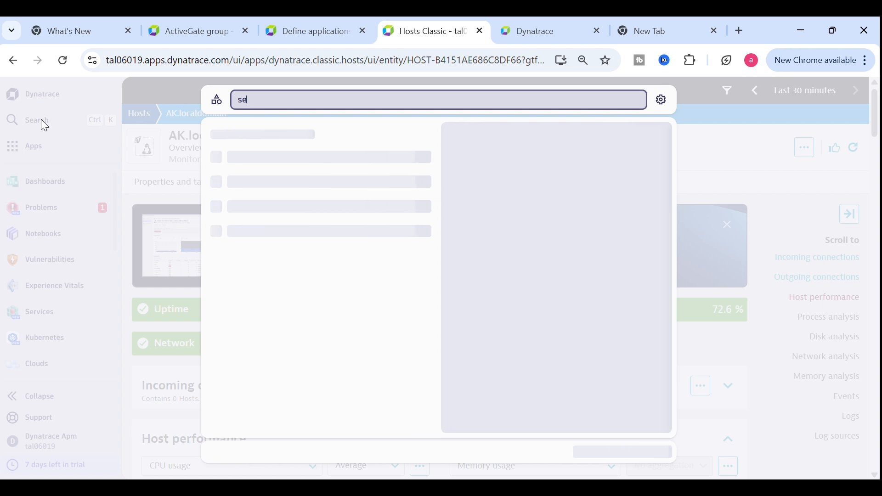
type("tt")
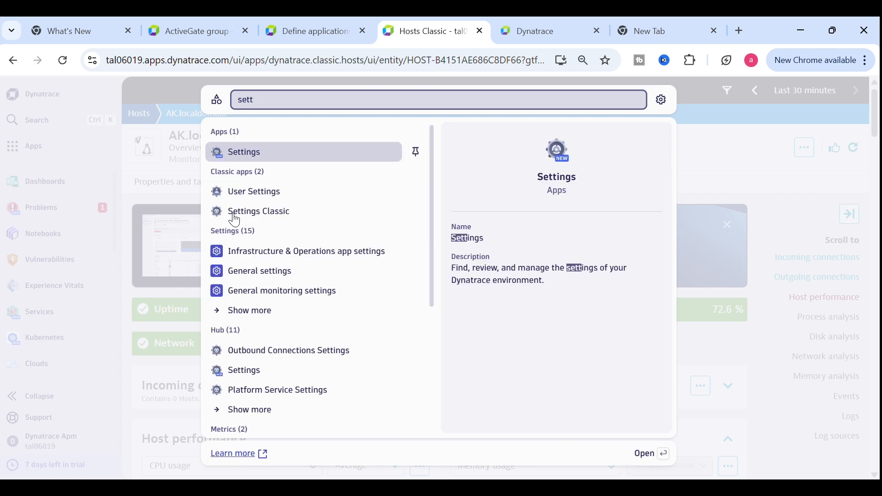
left_click(254, 212)
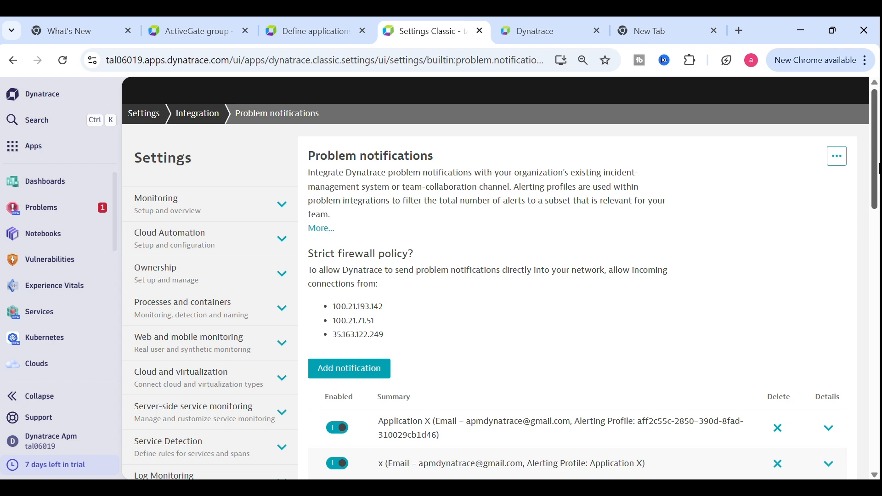
Under Alerting settings, open the Problem alerting profiles page
left_click_drag(874, 161, 870, 274)
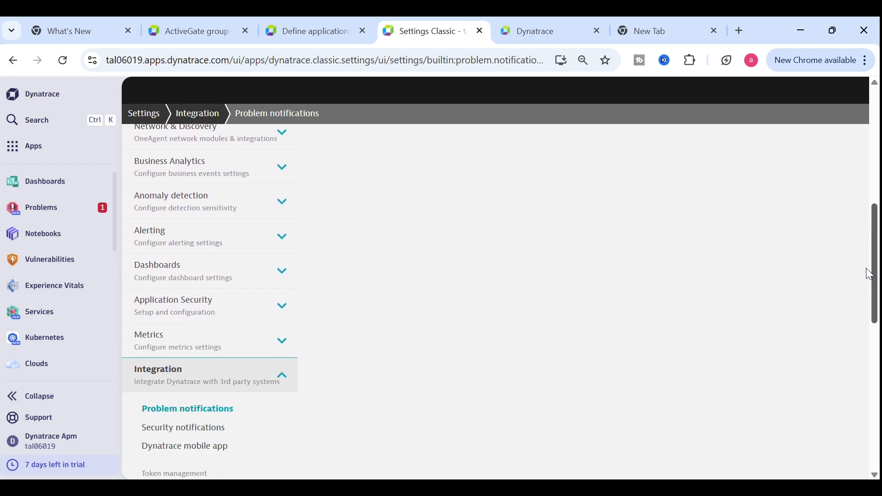
left_click(246, 244)
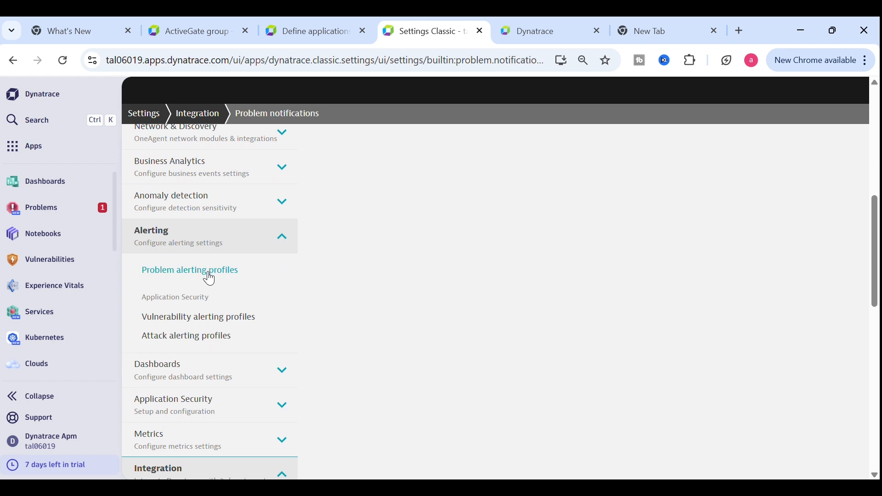
left_click(210, 275)
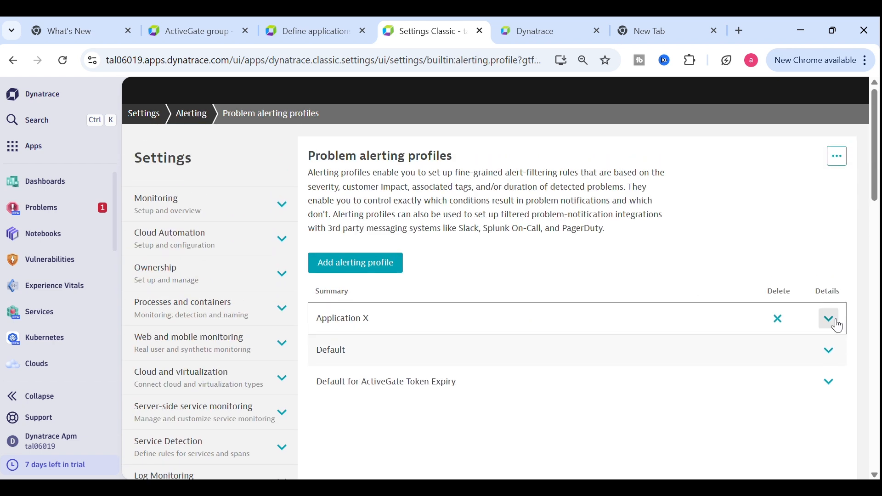
Expand Application X and review its alert rules and management zone condition
left_click(830, 319)
scroll(838, 326, "down", 10)
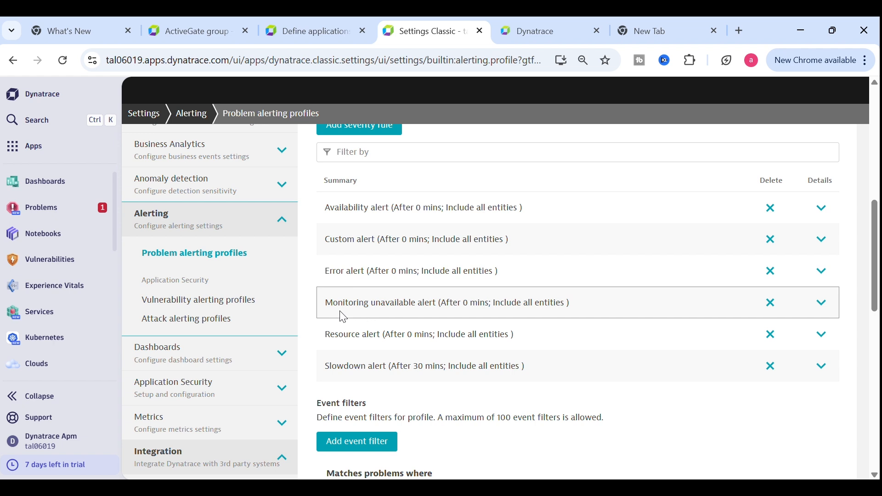
left_click_drag(325, 305, 606, 306)
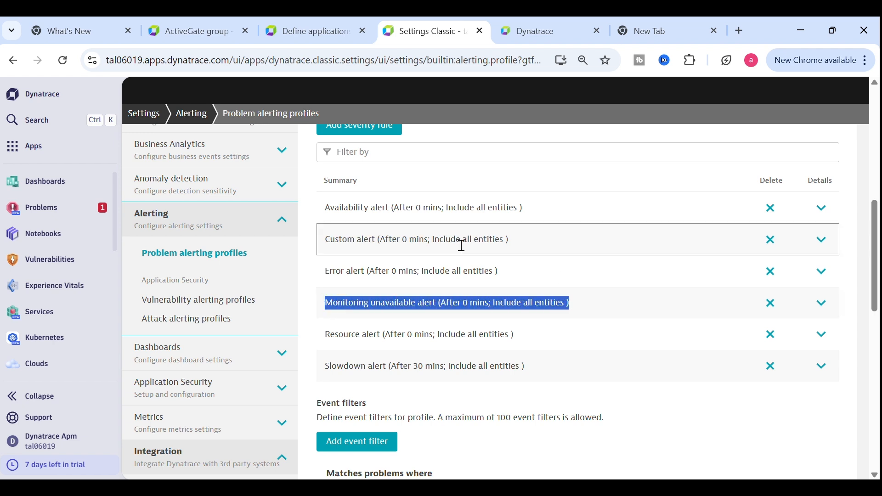
left_click(327, 215)
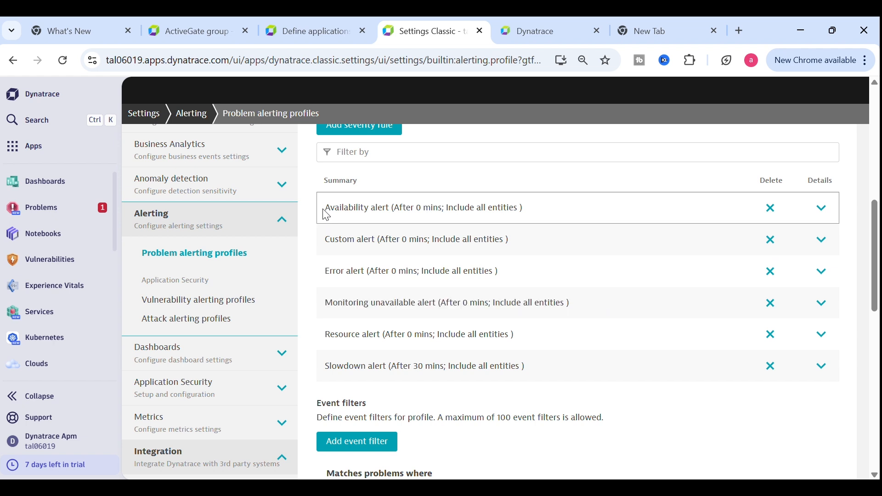
left_click_drag(327, 215, 532, 216)
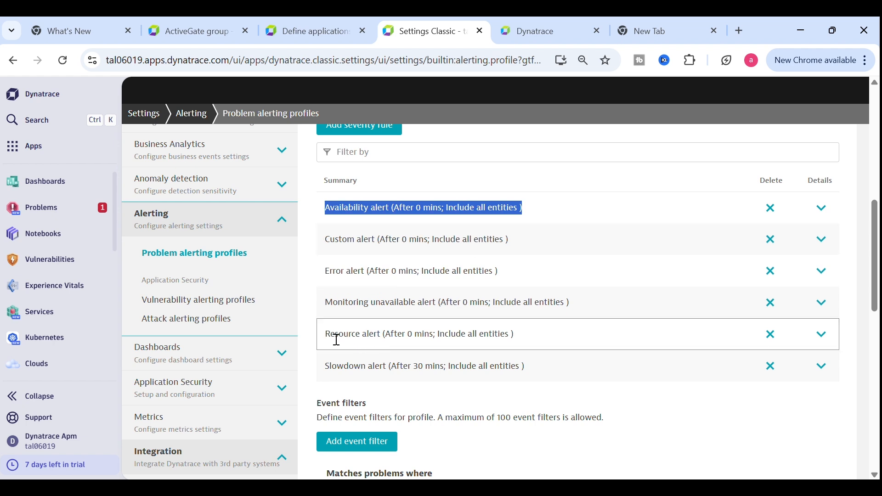
left_click_drag(337, 340, 472, 334)
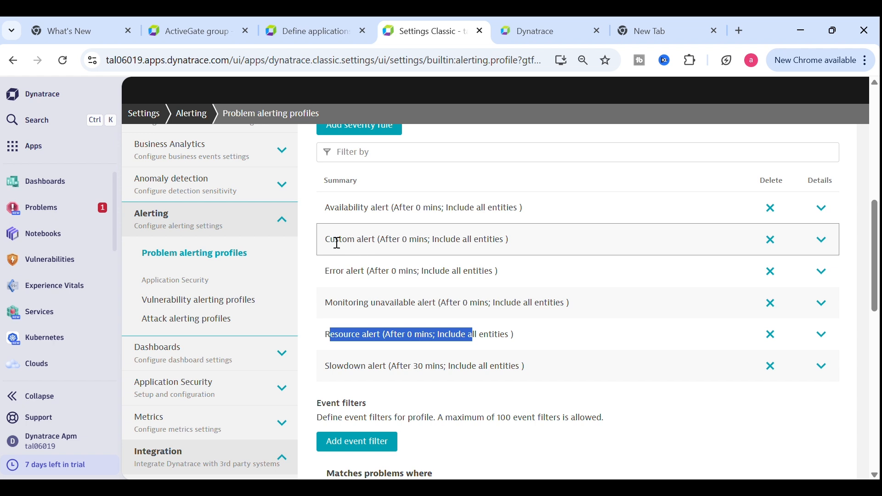
left_click_drag(327, 275, 542, 274)
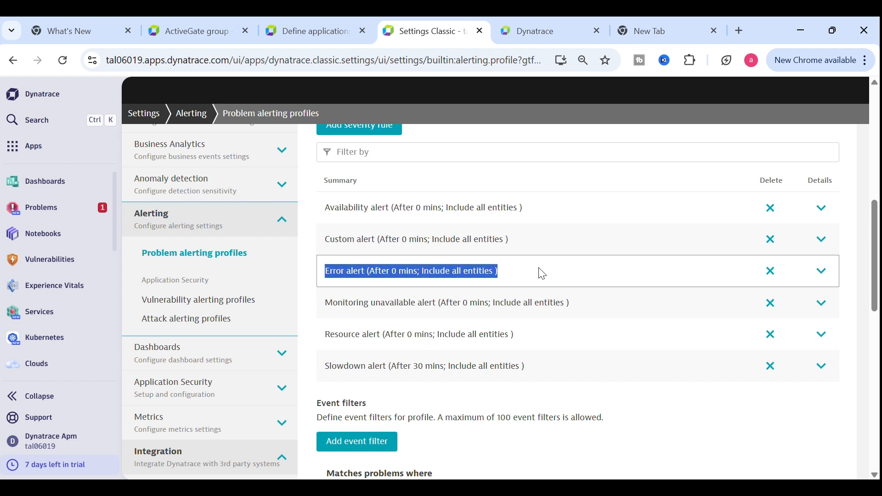
left_click_drag(333, 247, 531, 244)
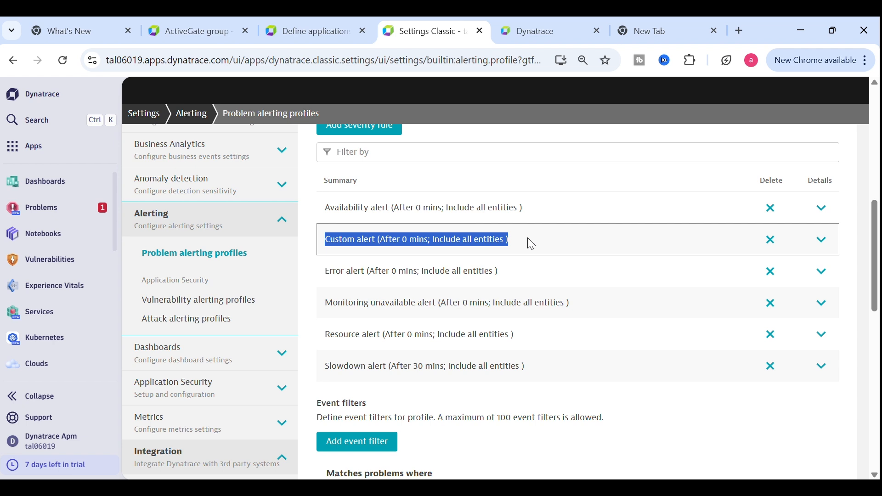
left_click(649, 187)
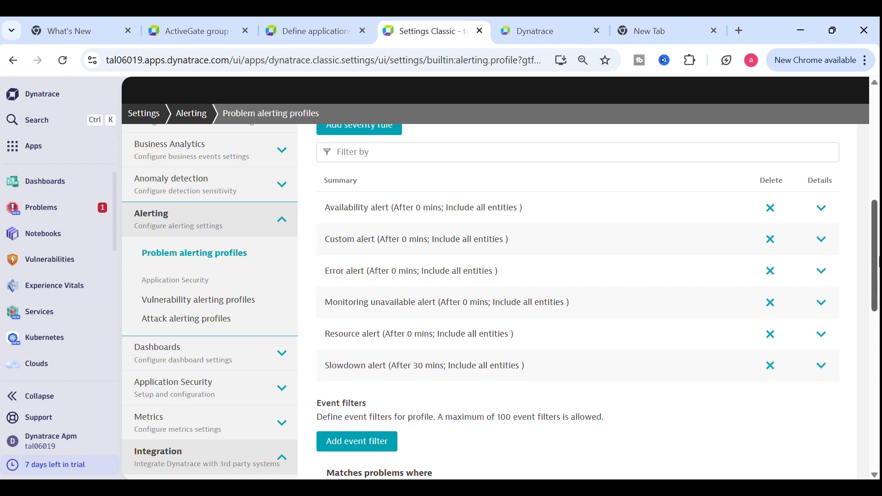
scroll(551, 335, "down", 3)
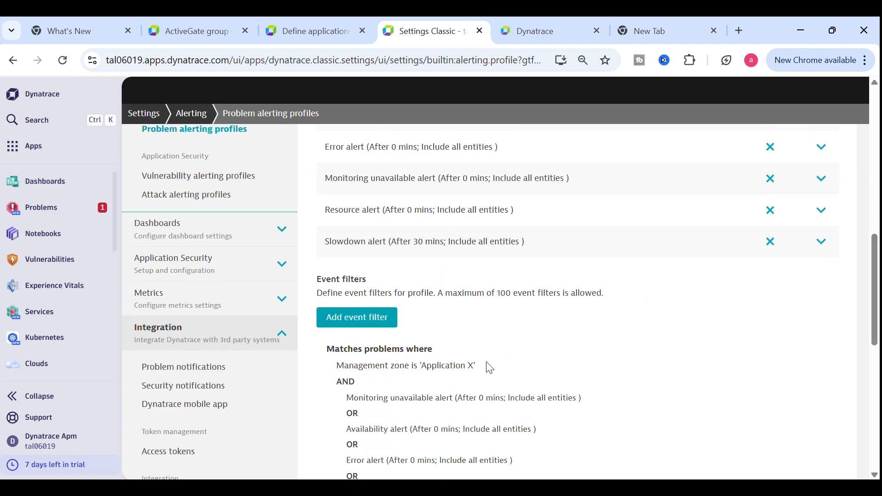
left_click_drag(489, 367, 331, 368)
left_click(331, 368)
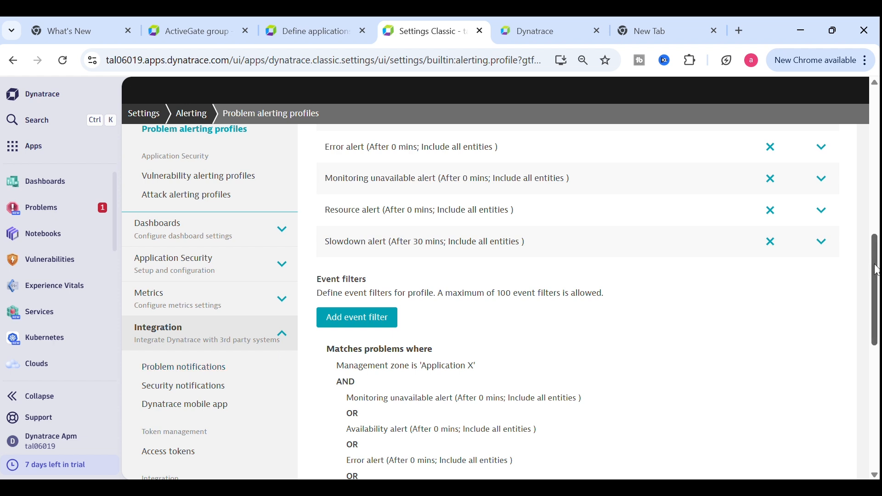
Delete the Availability alert severity rule and save the Application X profile
left_click_drag(875, 267, 876, 235)
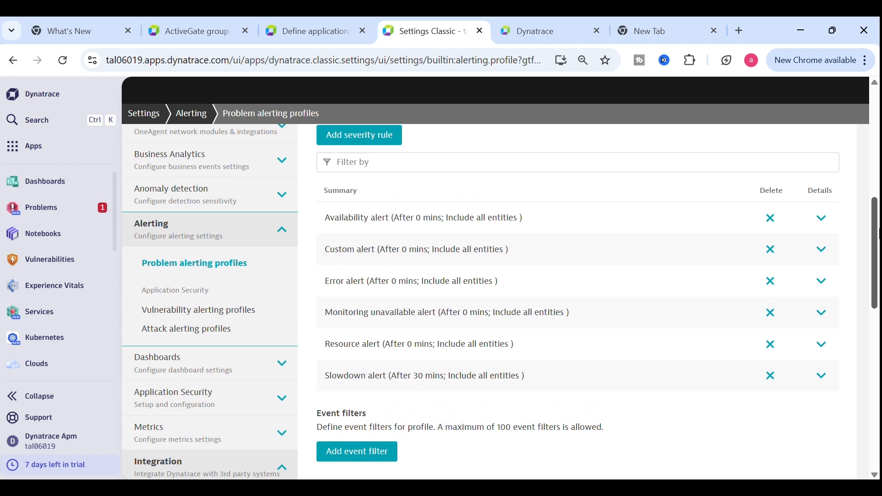
left_click(782, 219)
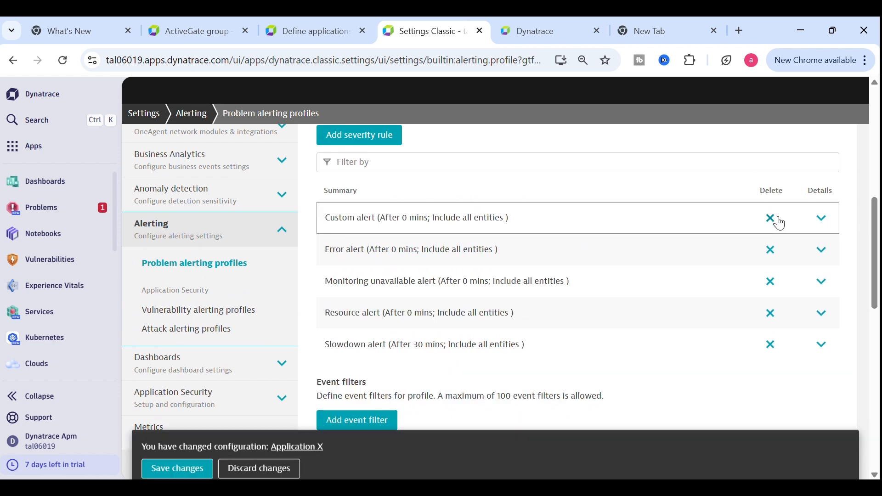
left_click(202, 458)
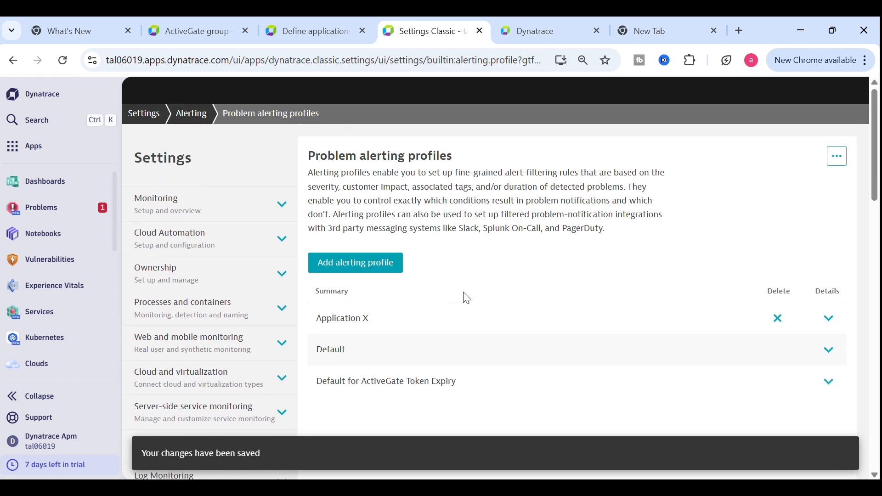
scroll(845, 172, "down", 3)
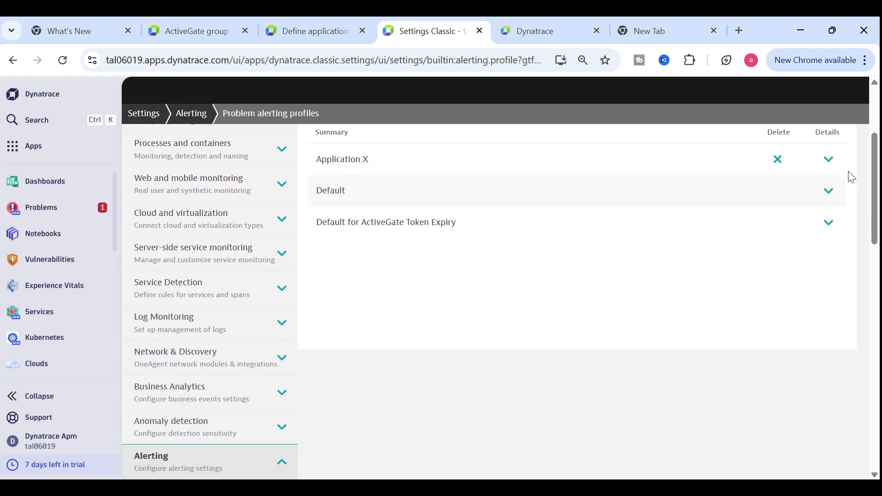
Delete the Error, Monitoring unavailable, Resource and Slowdown alert rules from Application X
left_click(830, 159)
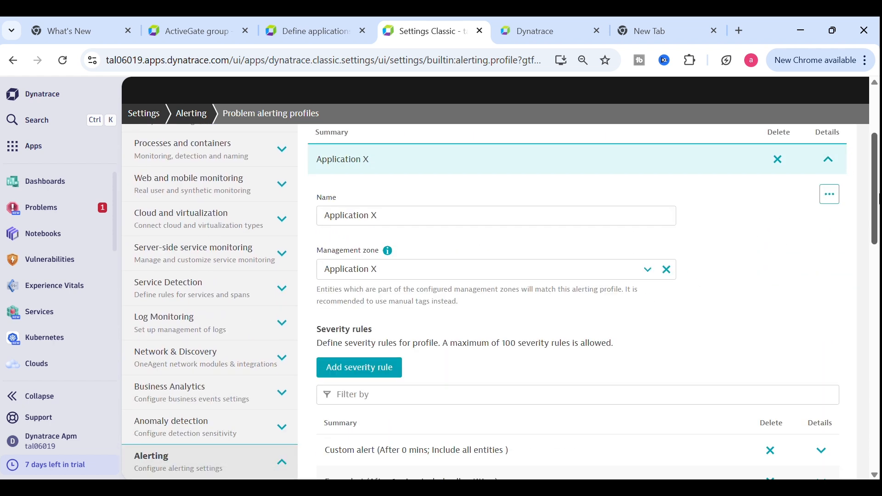
left_click_drag(876, 186, 876, 238)
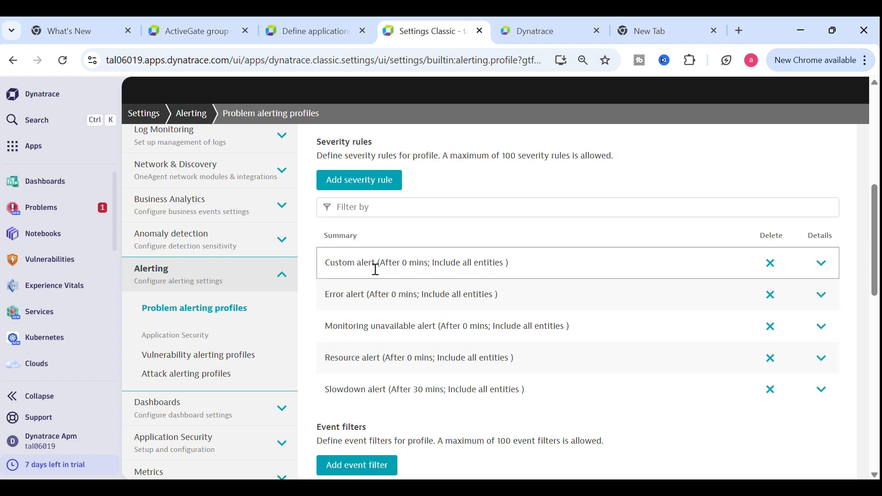
left_click(774, 298)
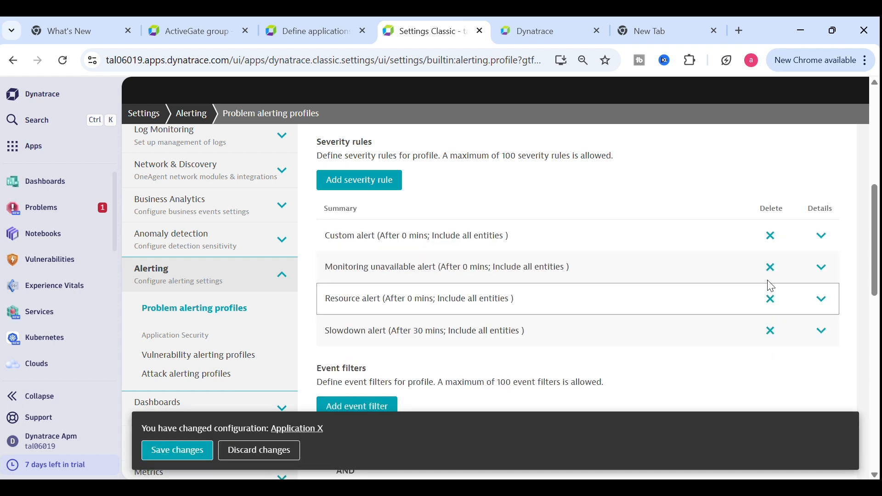
left_click(771, 269)
left_click(773, 279)
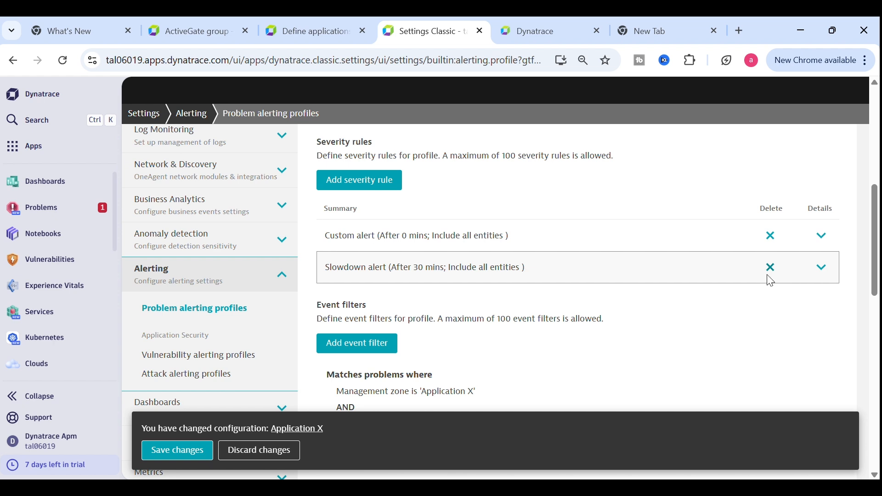
left_click(769, 278)
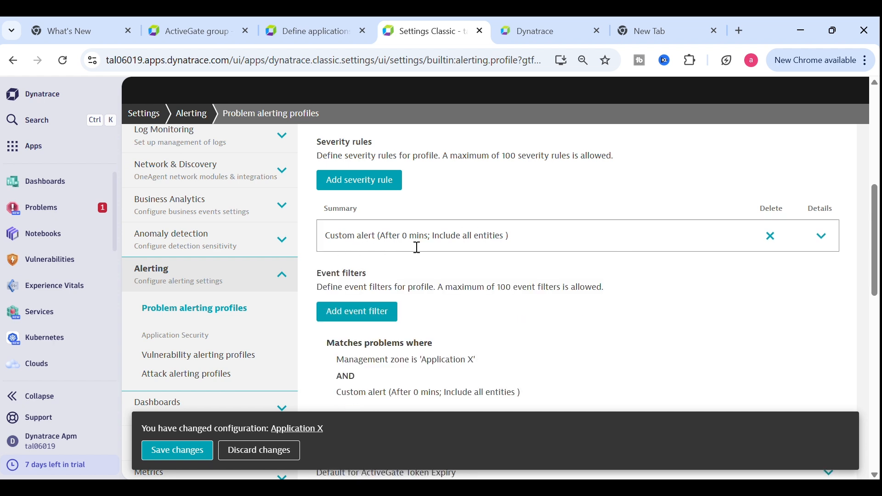